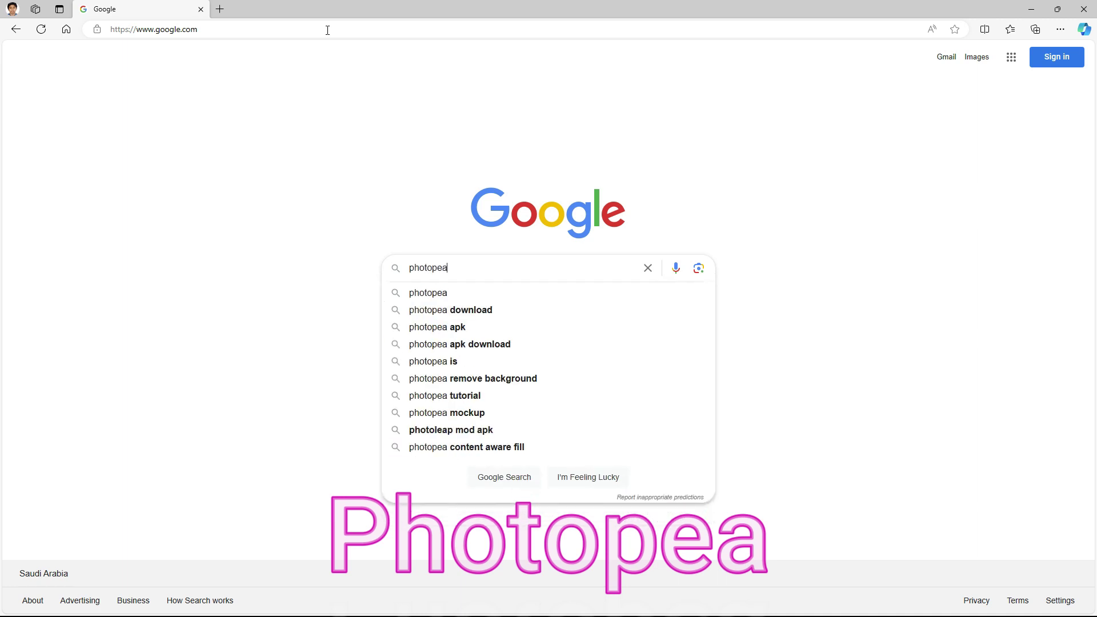
Search Google for 'photopea' and open the 'Photopea | Online Photo Editor' site
key("Return")
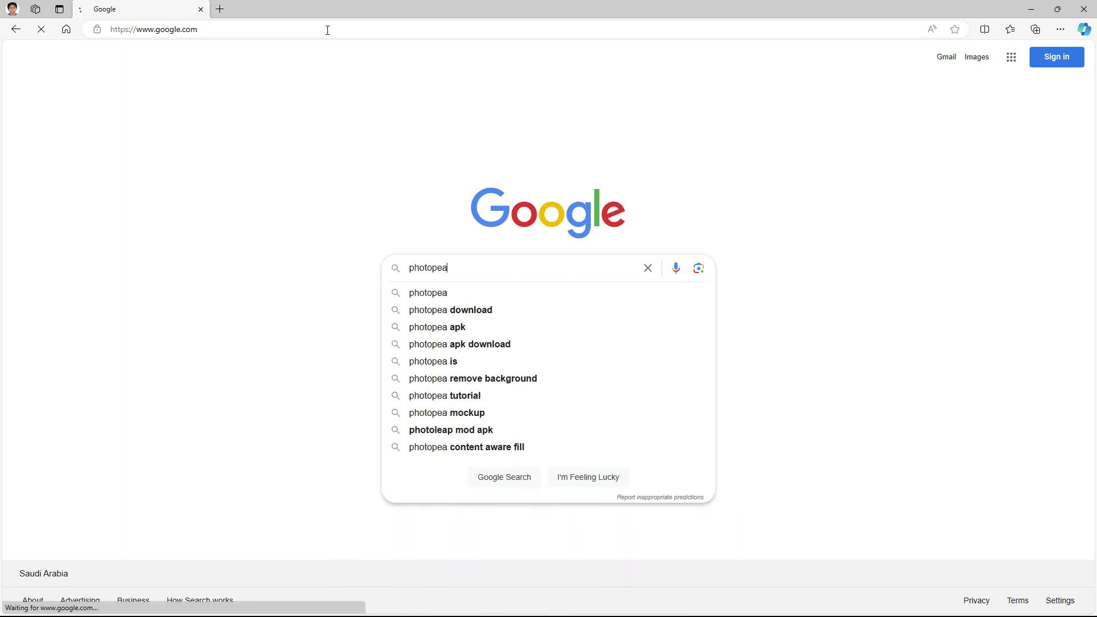
left_click(281, 29)
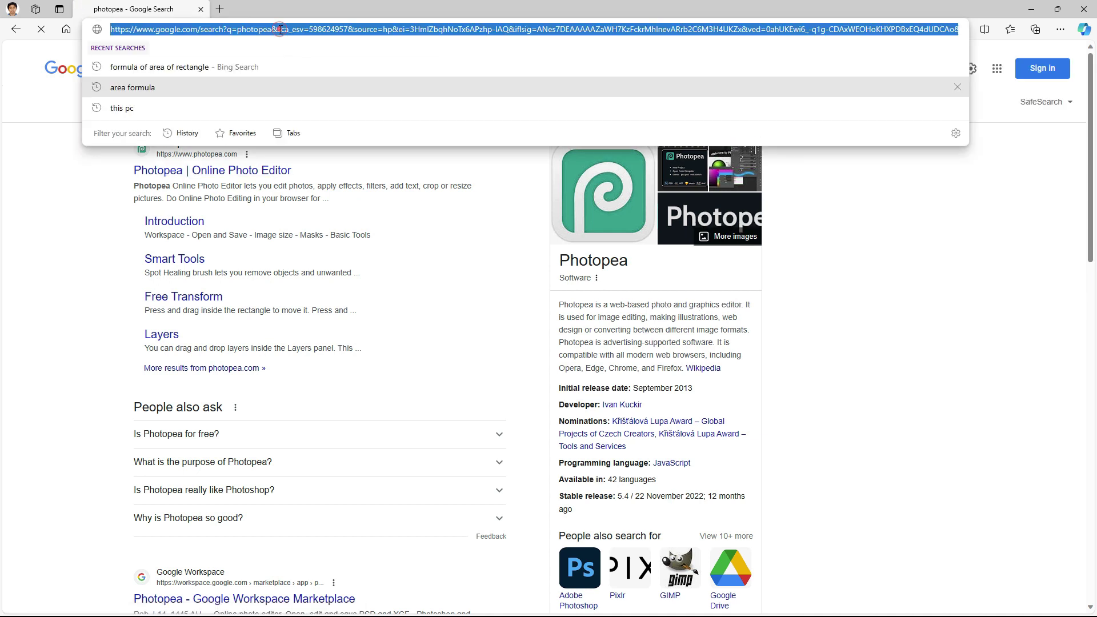
type("photopea")
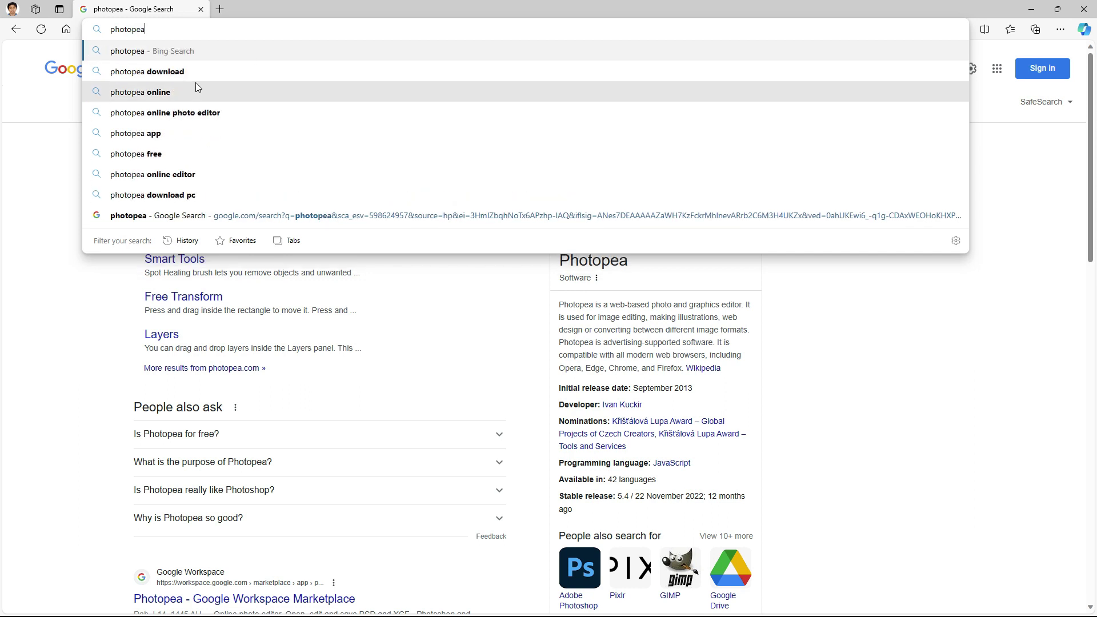
left_click(77, 280)
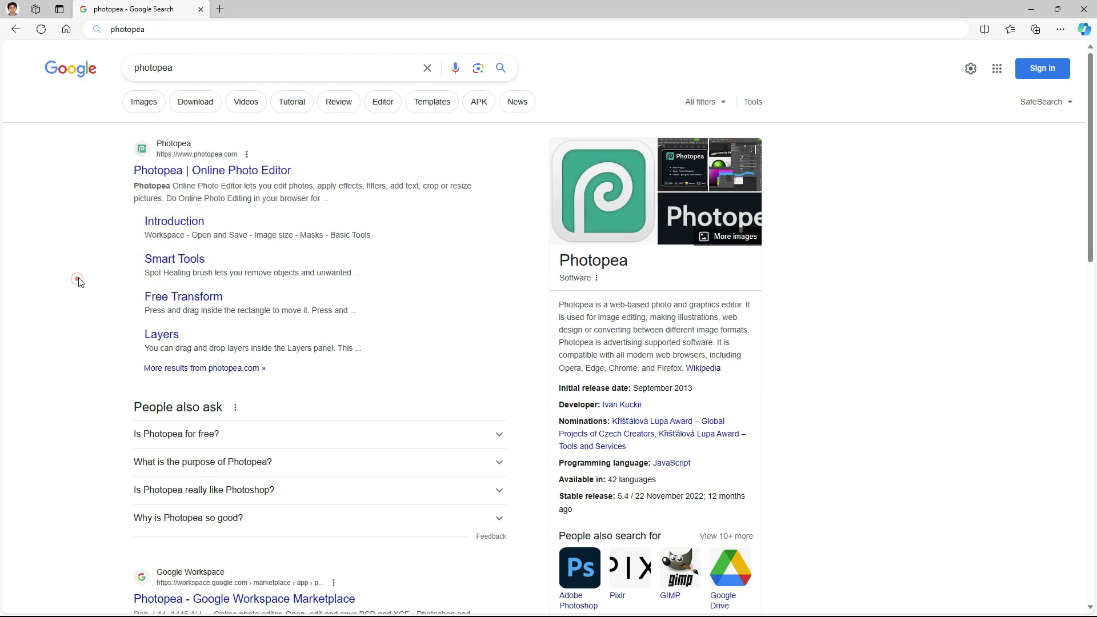
left_click(213, 171)
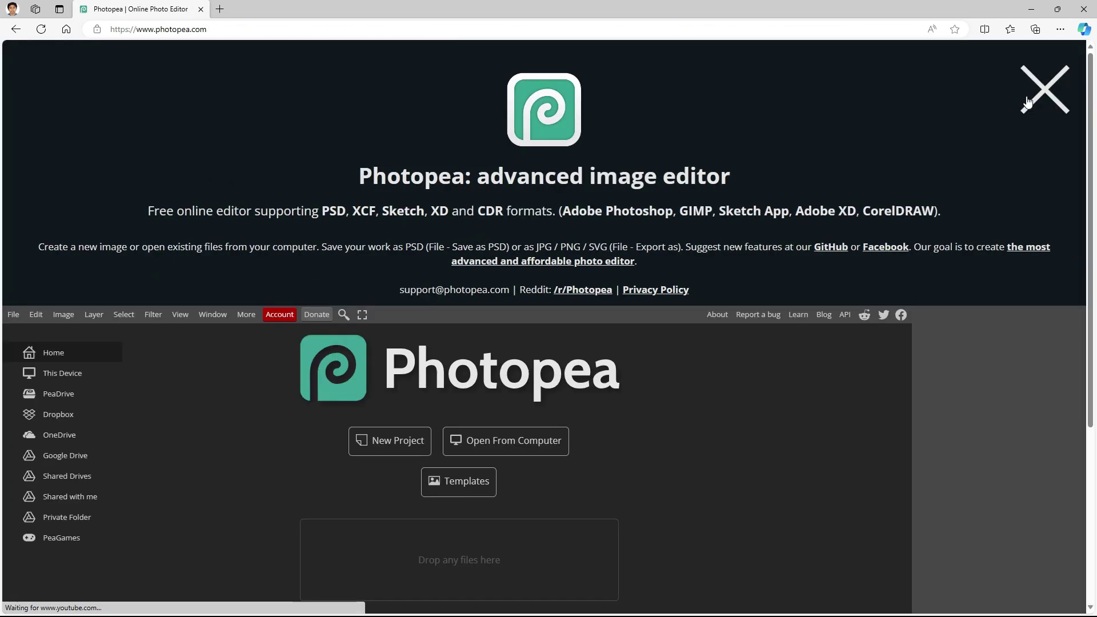
Open the Park photo and the cartoon schoolboy image together from the PHOTOSHOP folder
left_click(1050, 98)
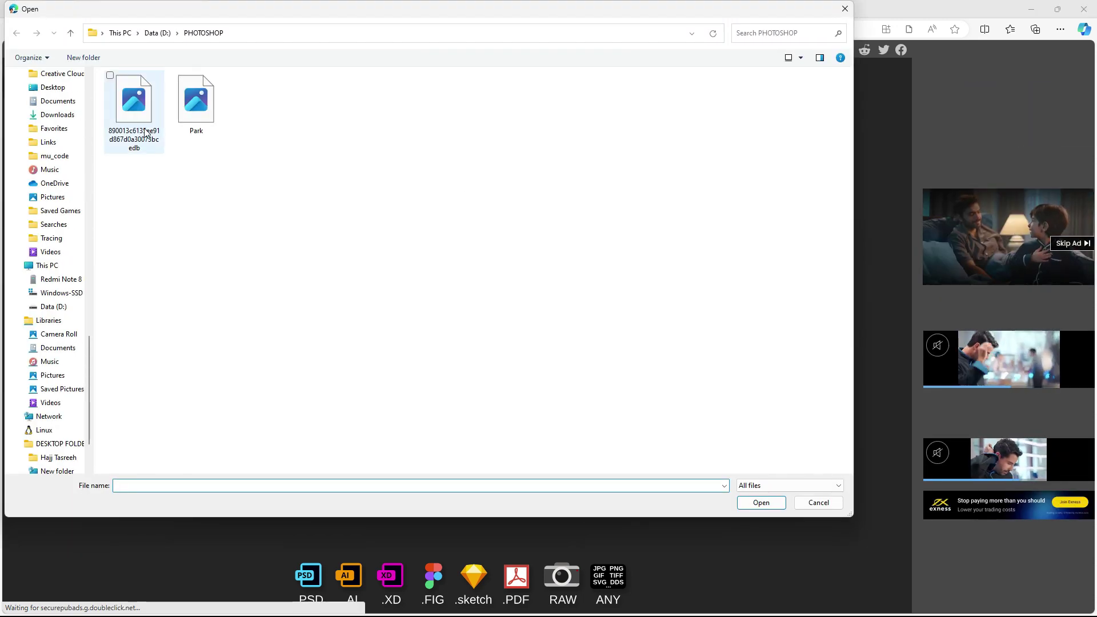
left_click(134, 103)
left_click(207, 117)
left_click(149, 119)
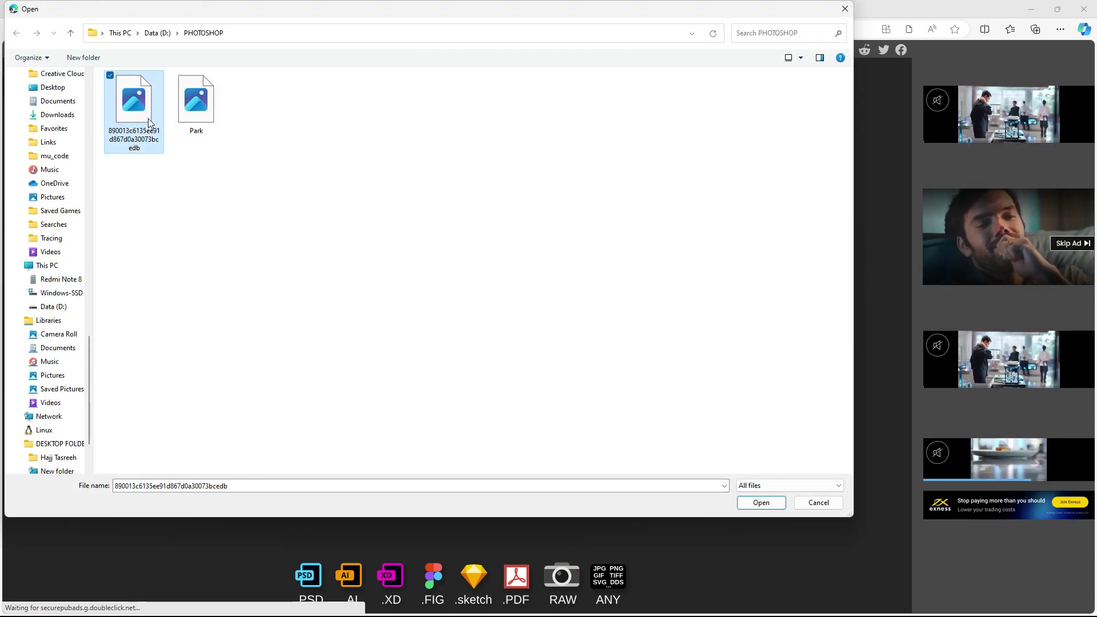
left_click(199, 119)
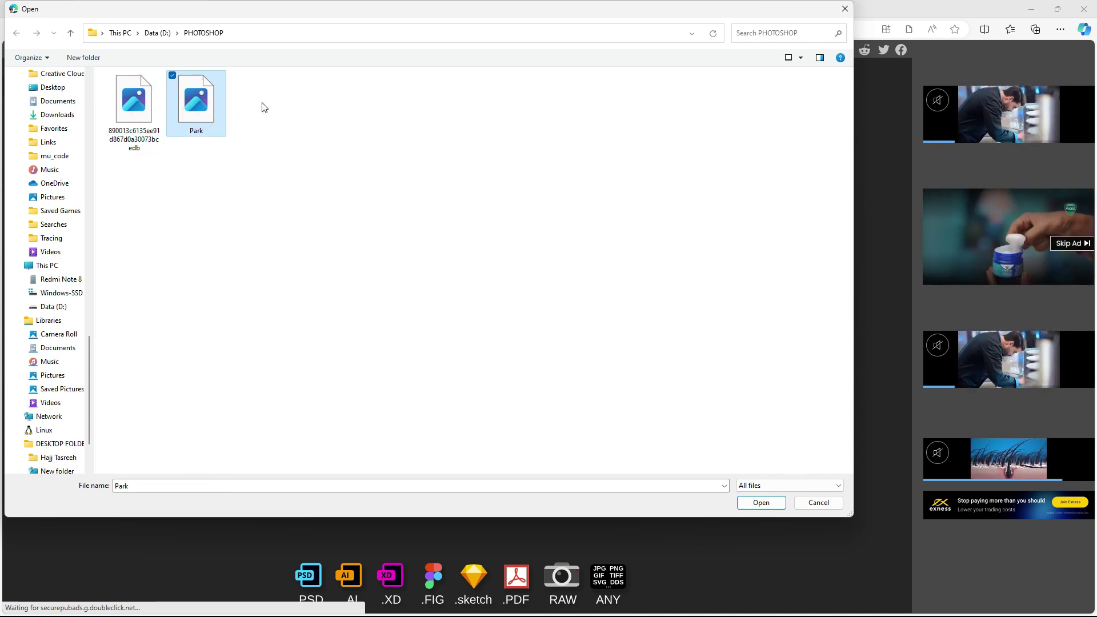
left_click_drag(259, 104, 112, 146)
left_click(760, 504)
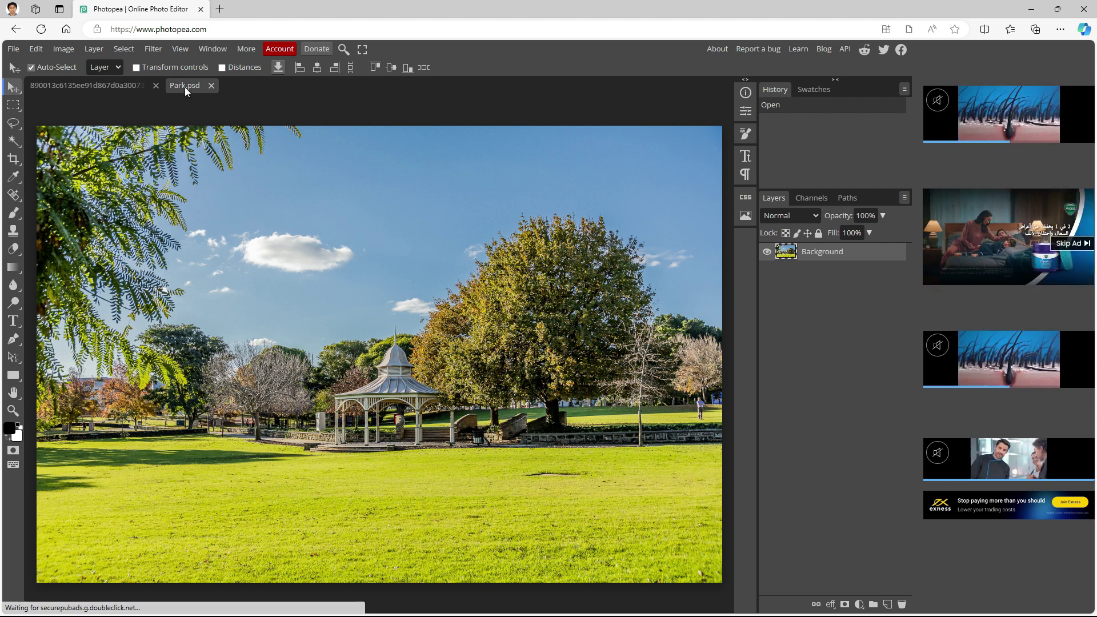
Show the cartoon schoolboy document and choose the Magnetic Lasso selection tool
left_click(108, 90)
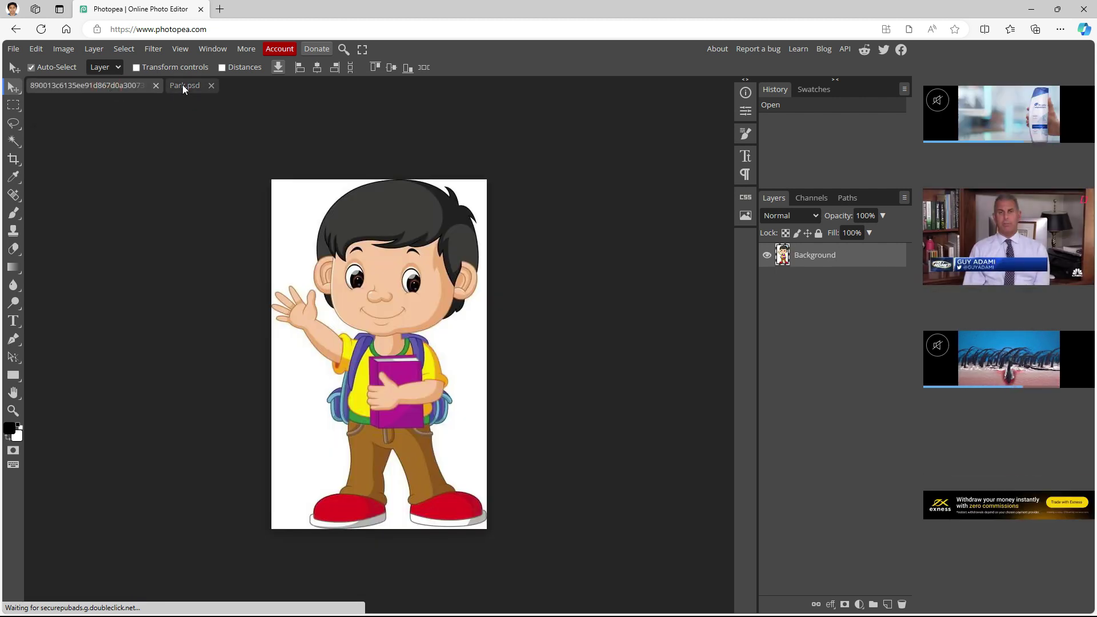
left_click(183, 85)
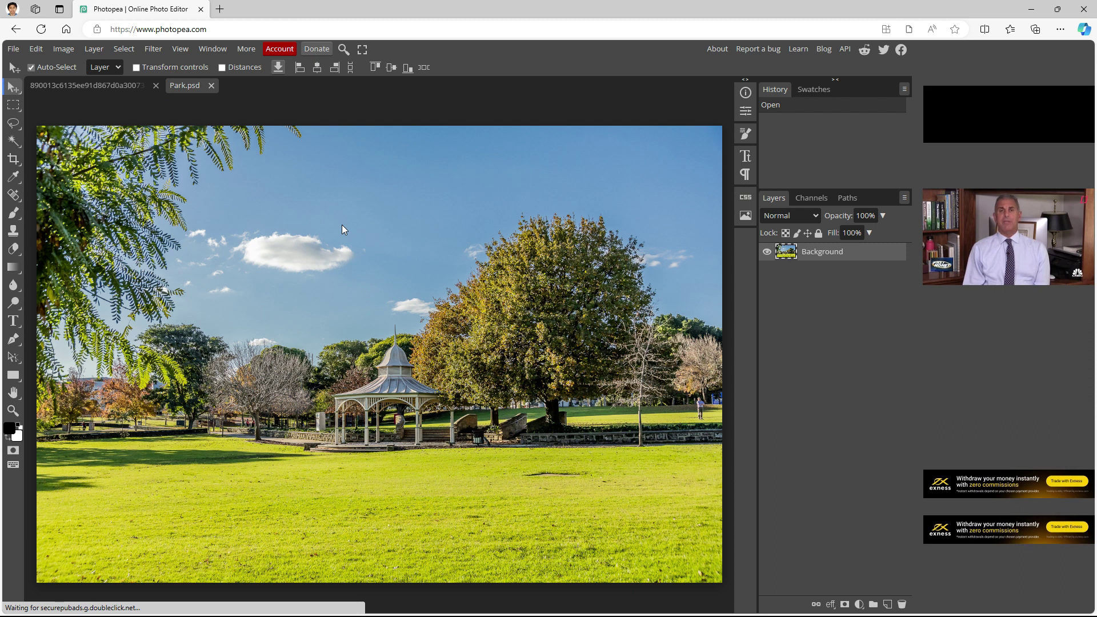
left_click(112, 84)
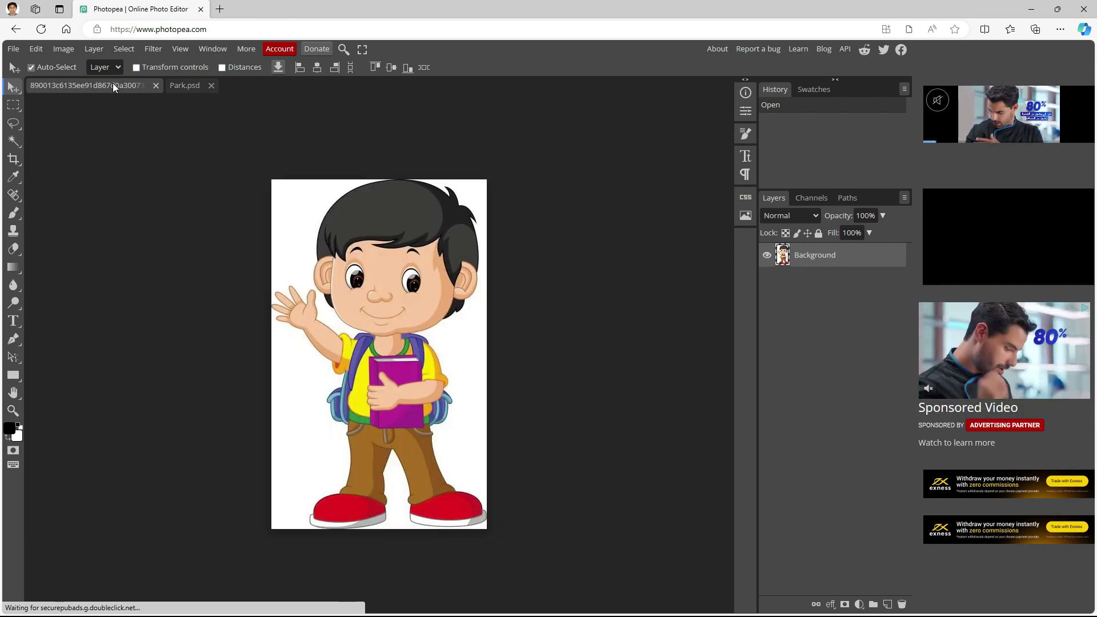
right_click(19, 107)
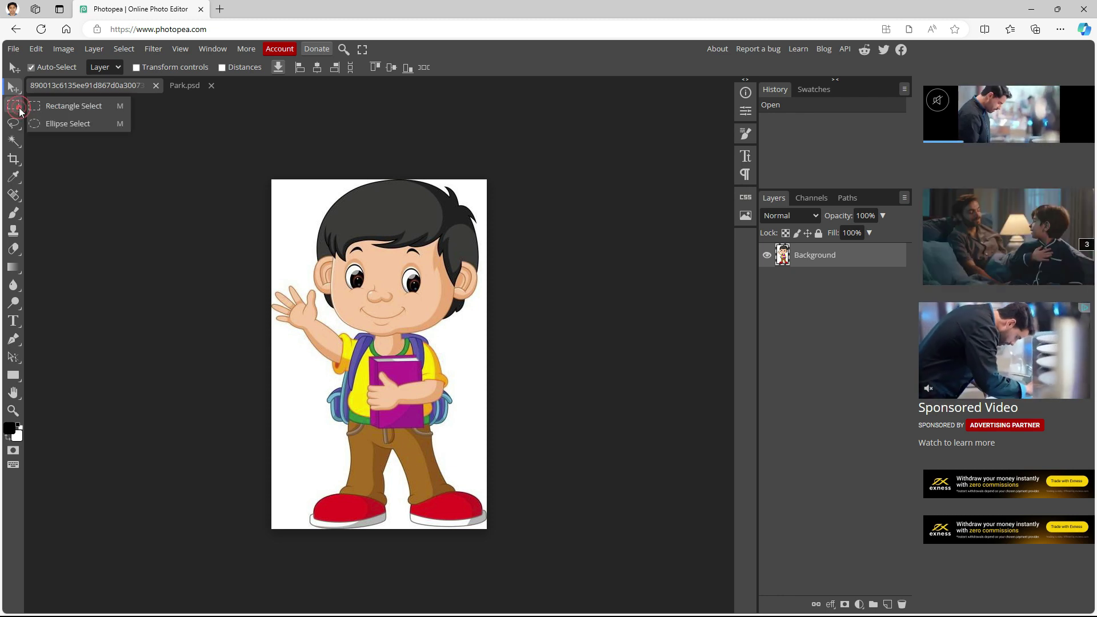
left_click(19, 107)
right_click(15, 124)
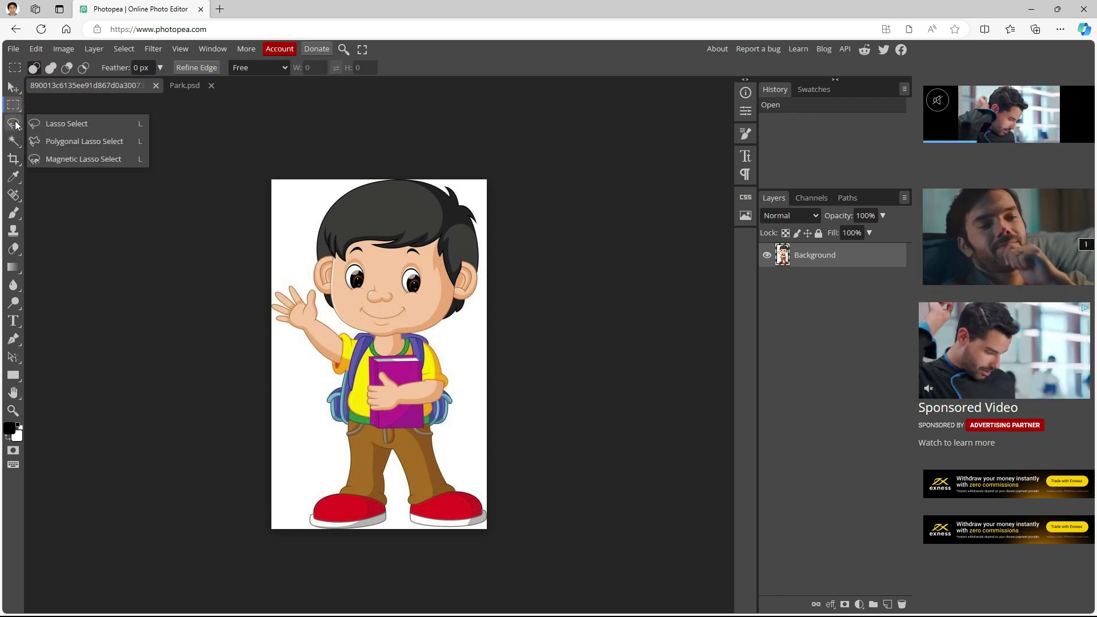
left_click(81, 159)
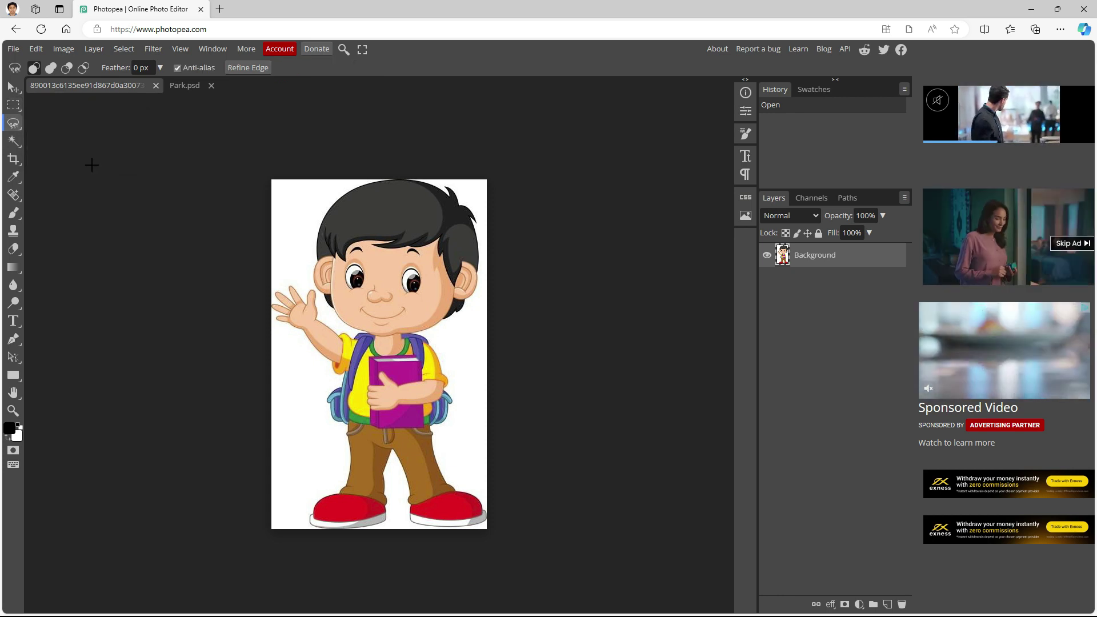
Trace a magnetic outline from the left shoe, around the waving fingers and hair, back to the shoes
left_click(312, 517)
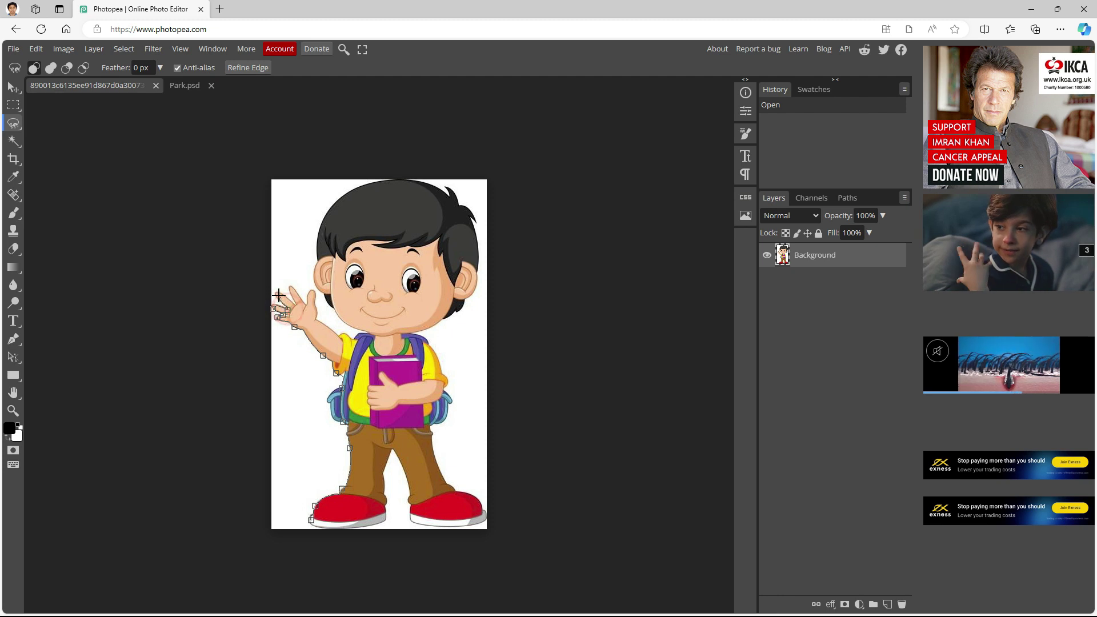
left_click(280, 290)
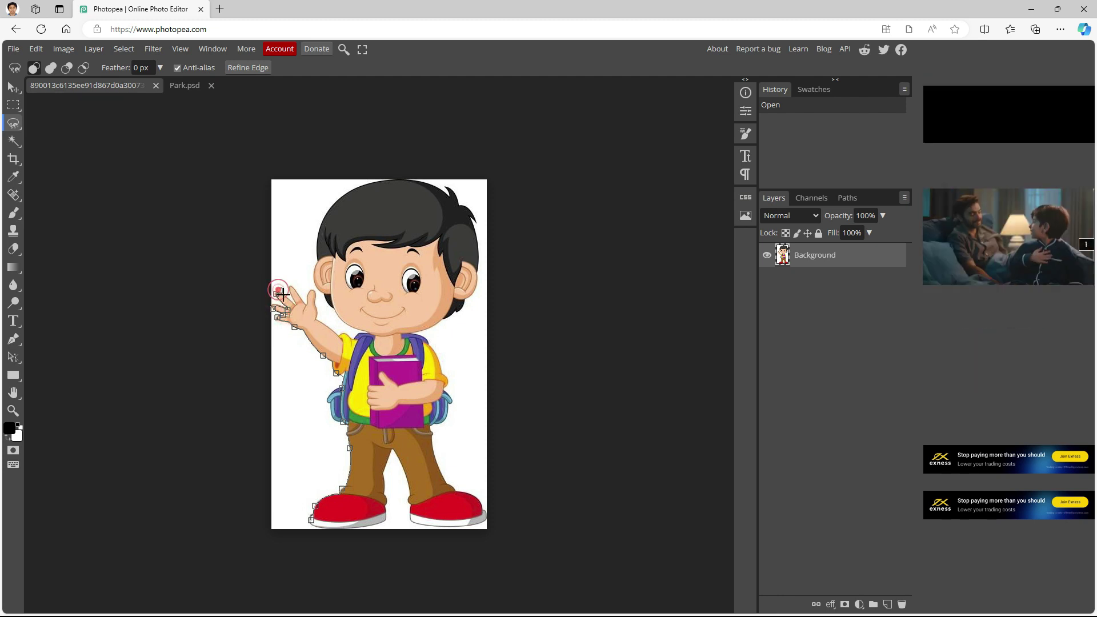
left_click(292, 302)
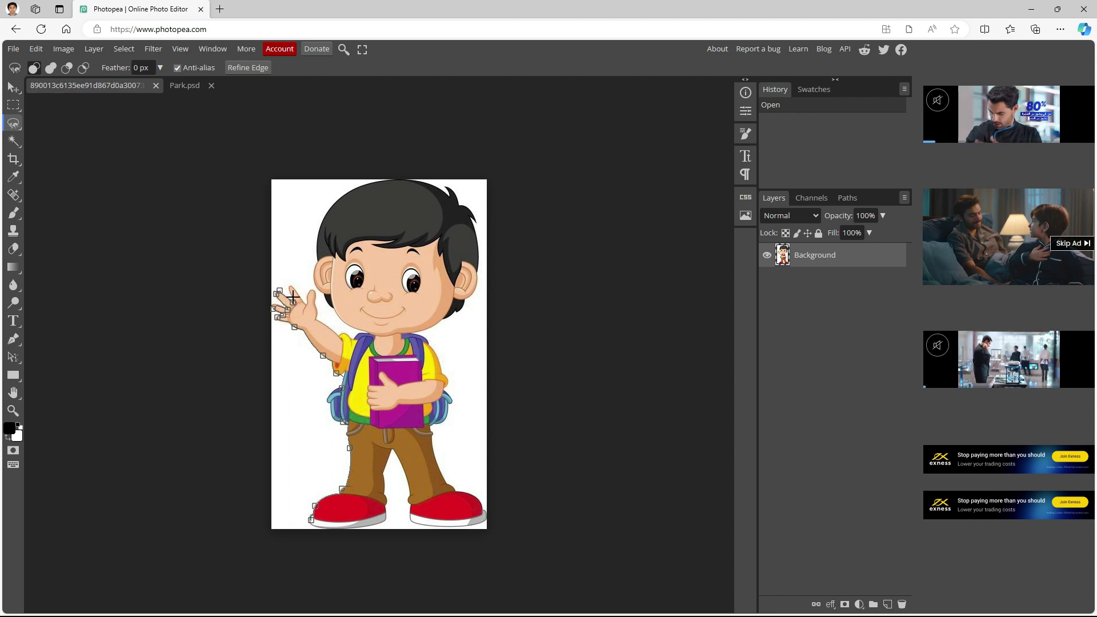
left_click(292, 295)
left_click(289, 283)
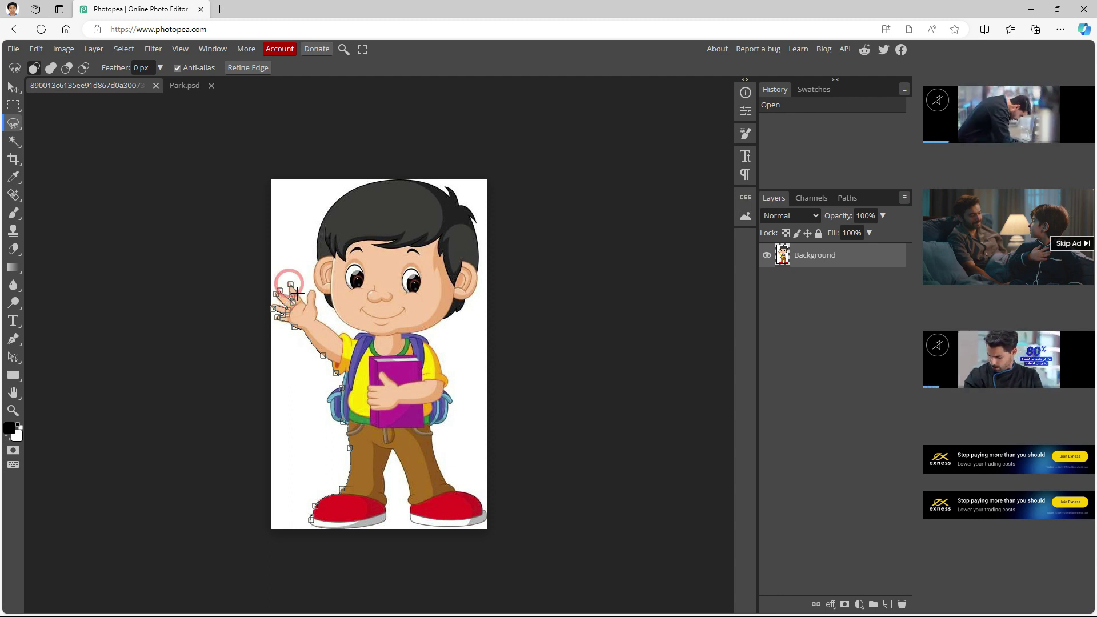
left_click(307, 302)
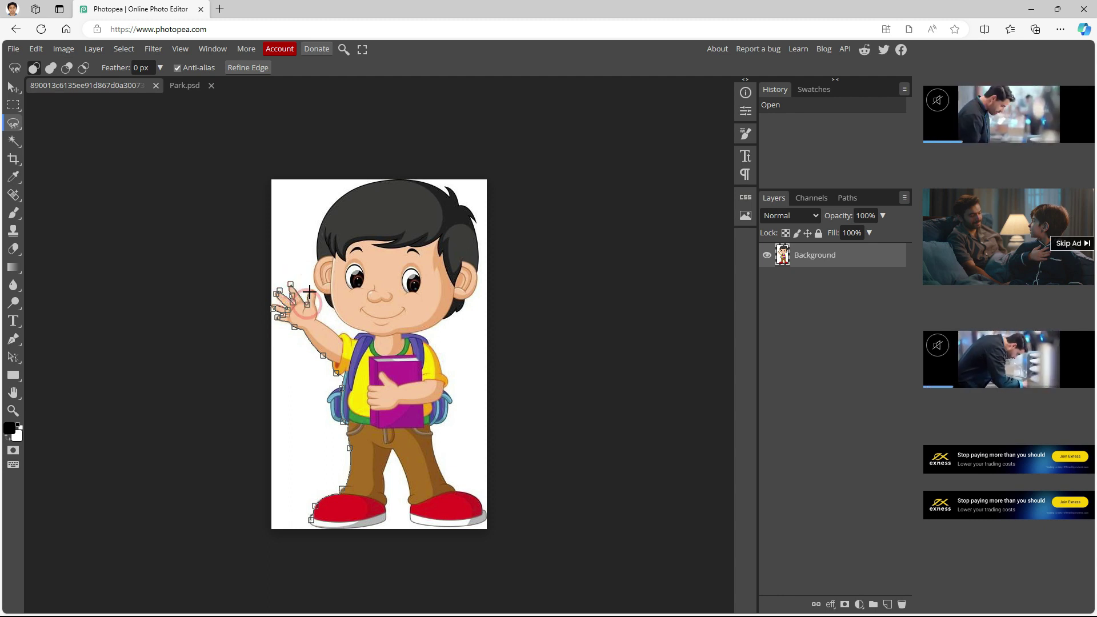
left_click(312, 289)
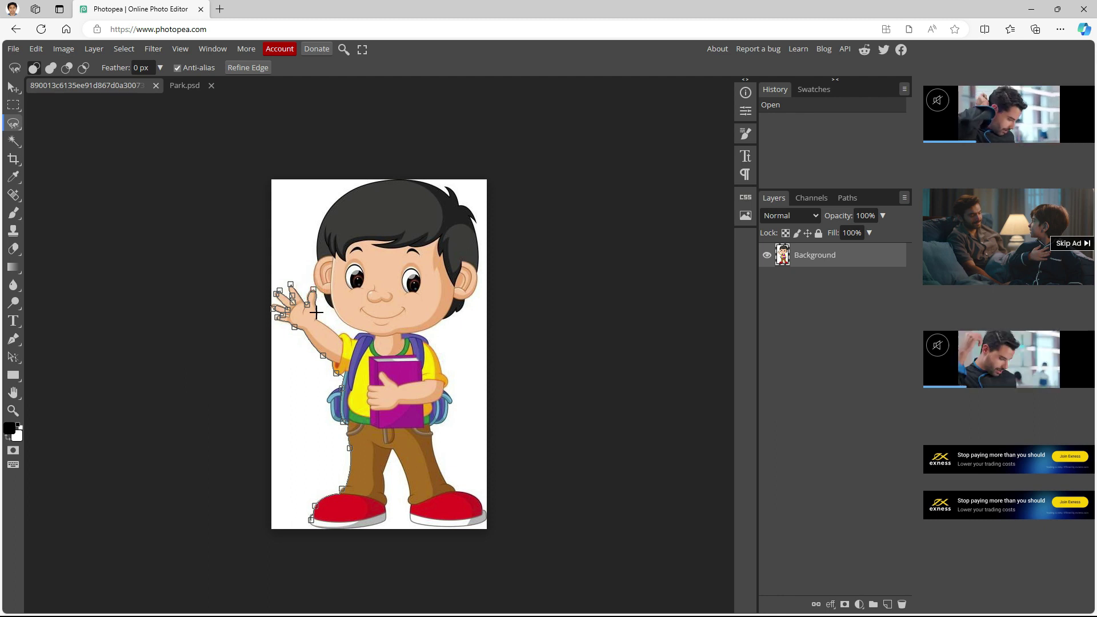
left_click(365, 333)
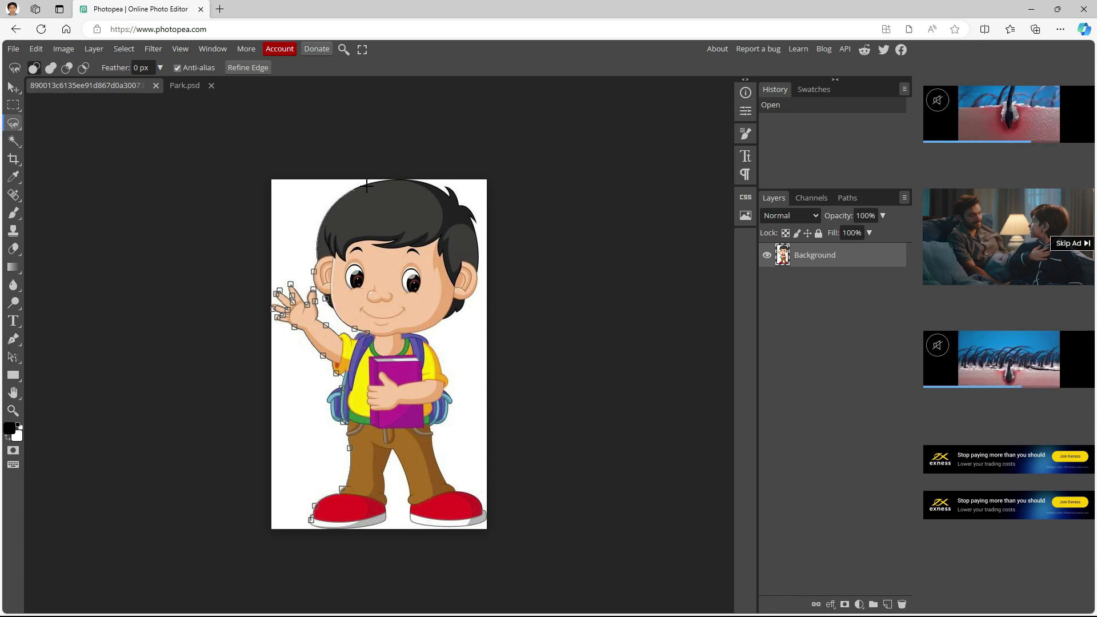
left_click(448, 189)
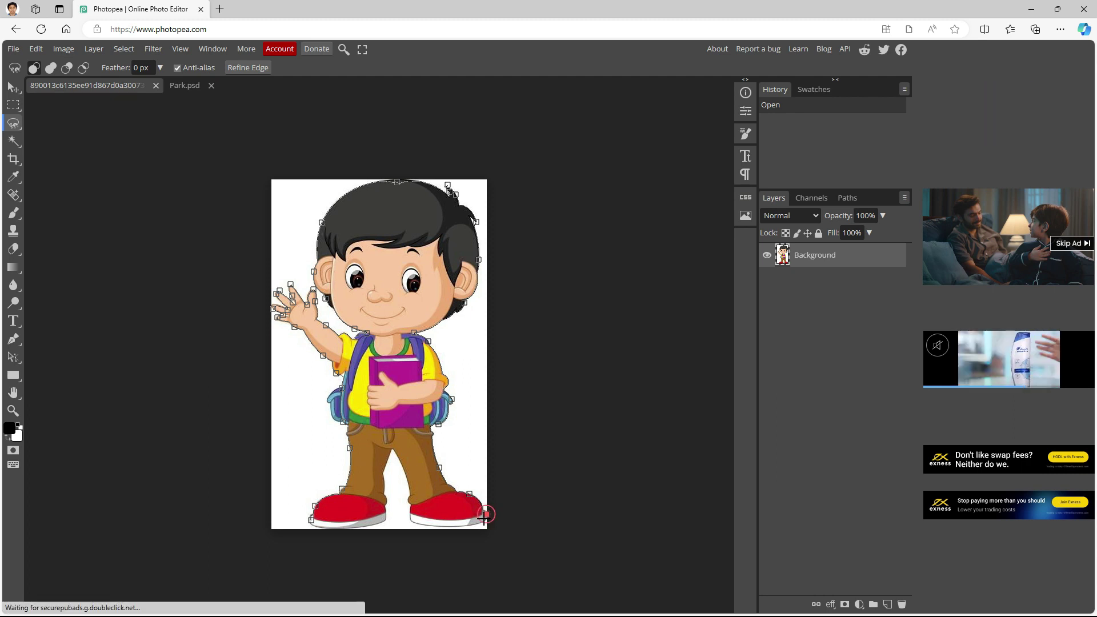
left_click(409, 519)
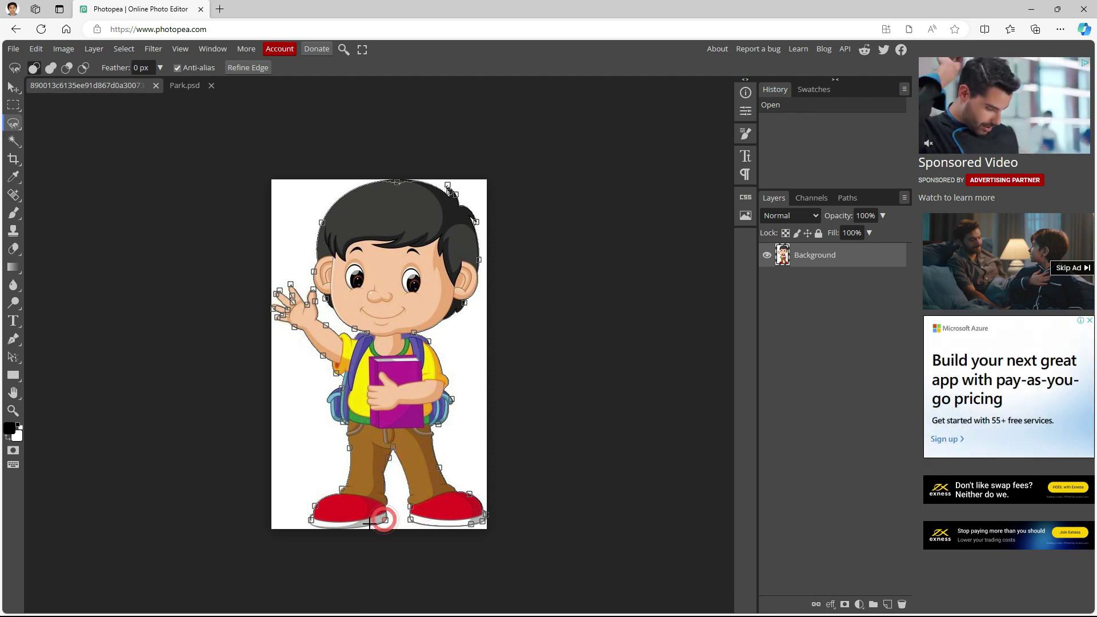
left_click(311, 521)
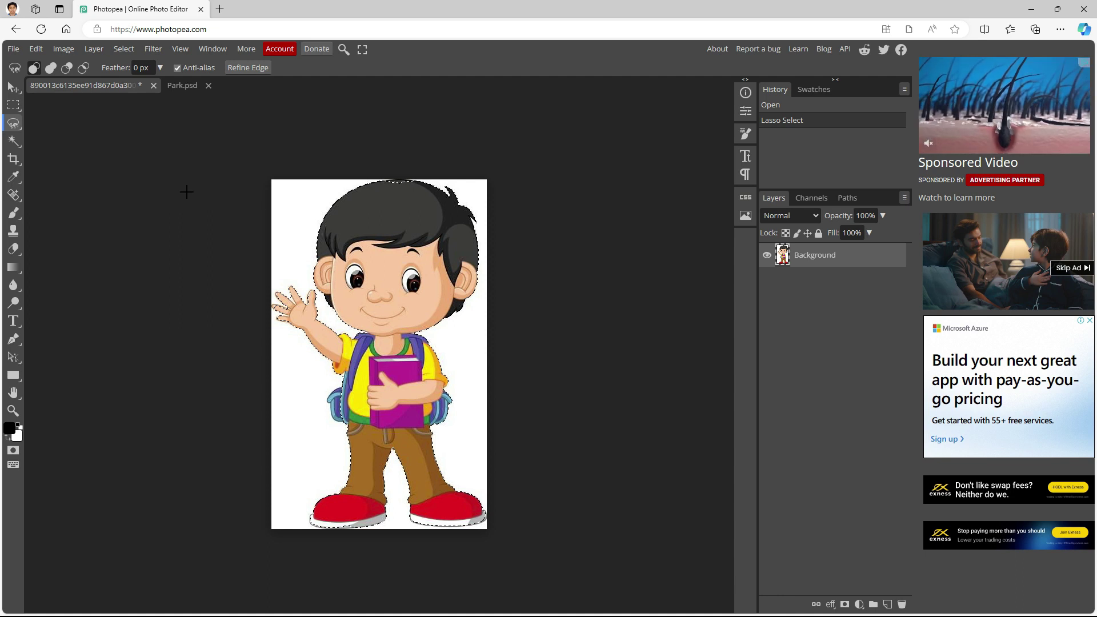
Copy the selected schoolboy and paste him into Park.psd as a new layer
left_click(32, 49)
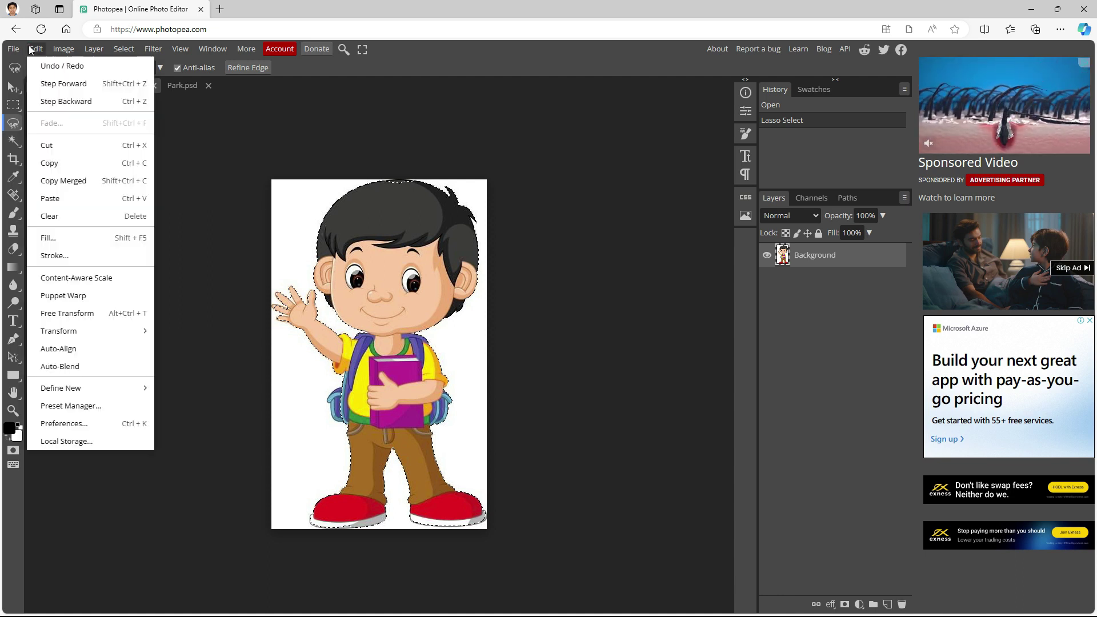
left_click(76, 164)
left_click(177, 86)
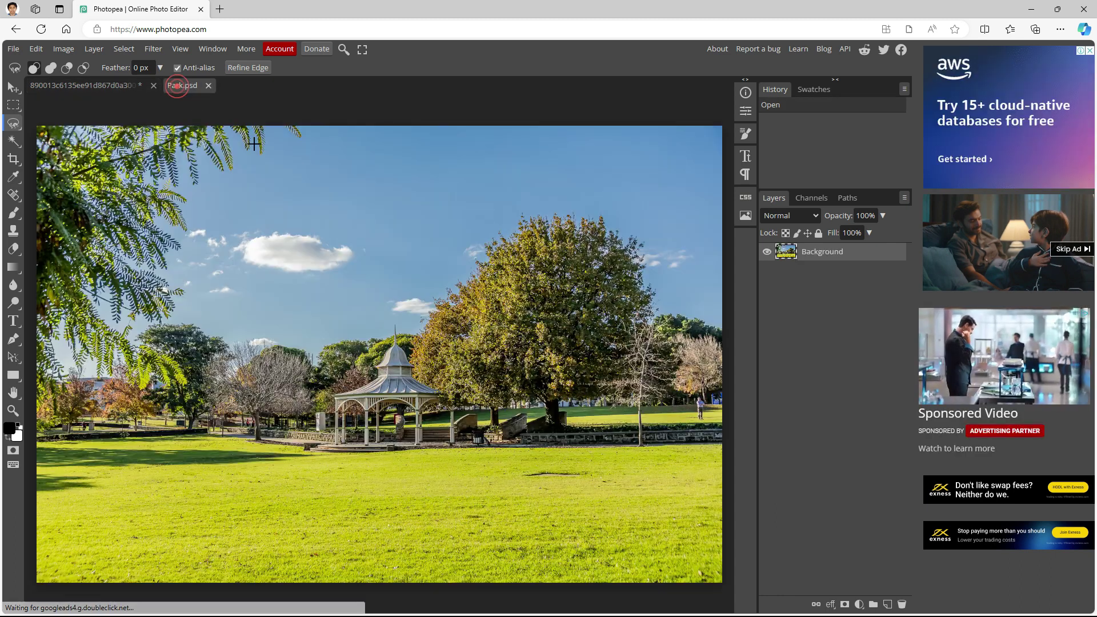
left_click(35, 49)
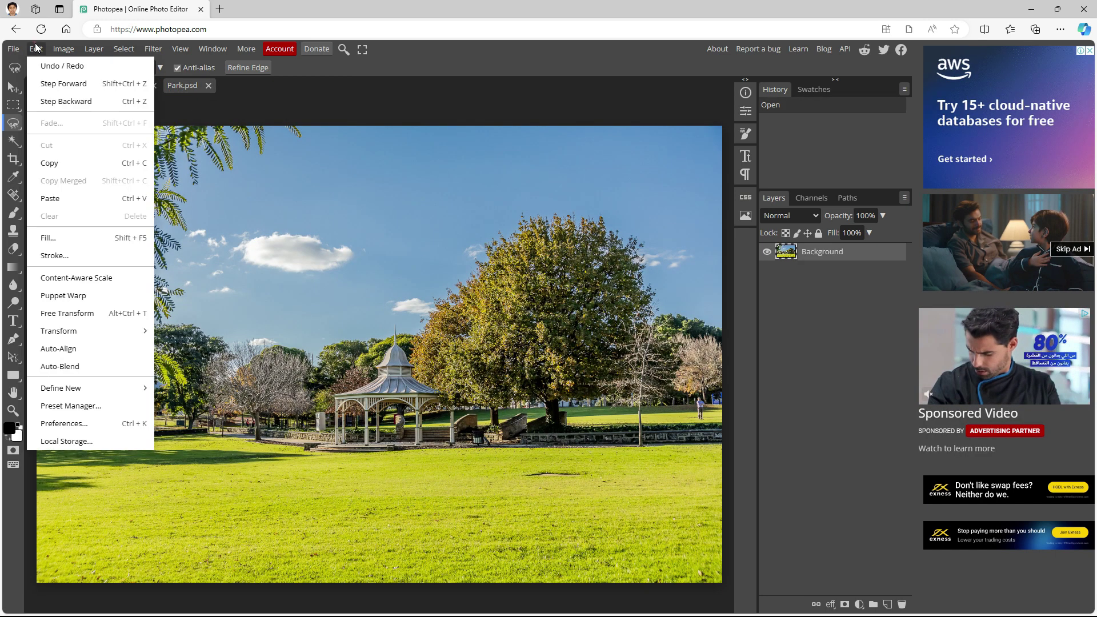
left_click(61, 198)
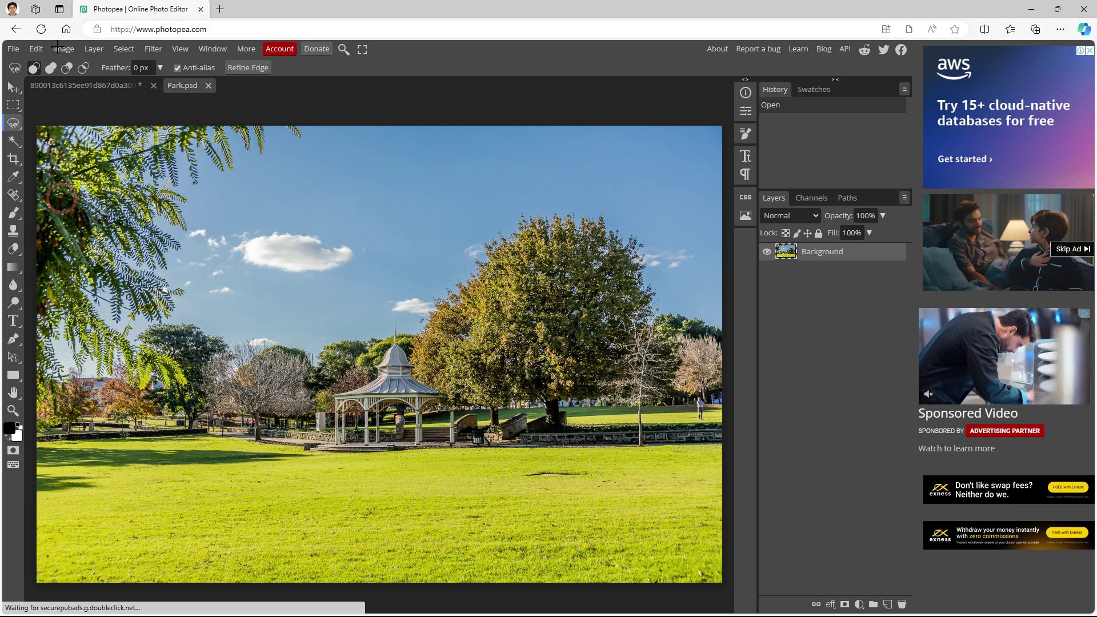
left_click(35, 48)
left_click(57, 198)
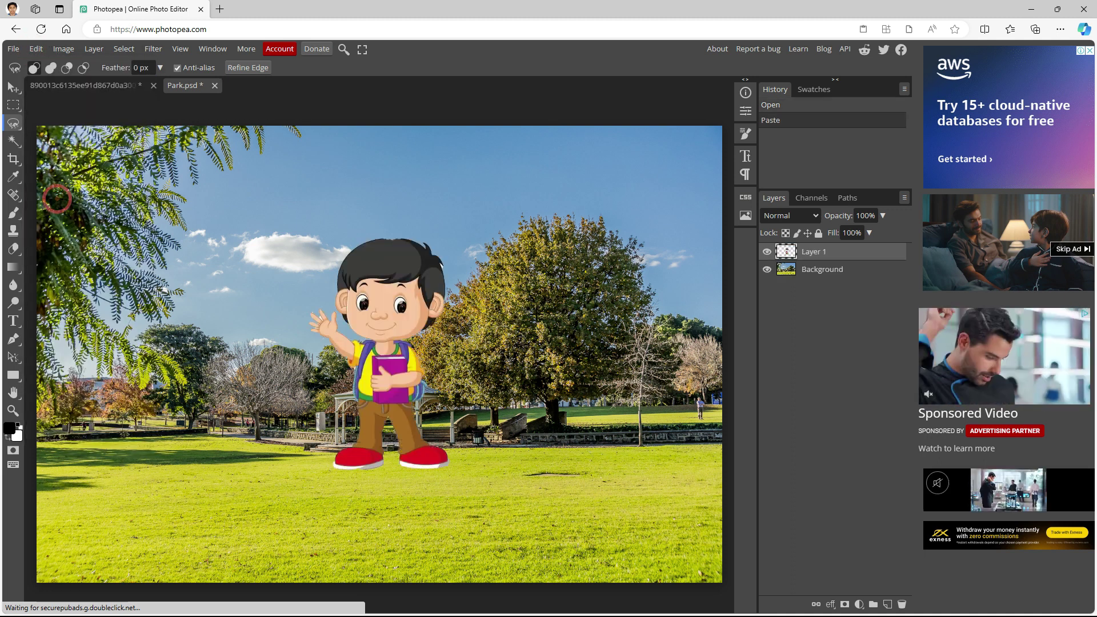
left_click(13, 87)
Drag the schoolboy on Layer 1 down to the lower-left corner of the park photo
left_click_drag(396, 310, 184, 421)
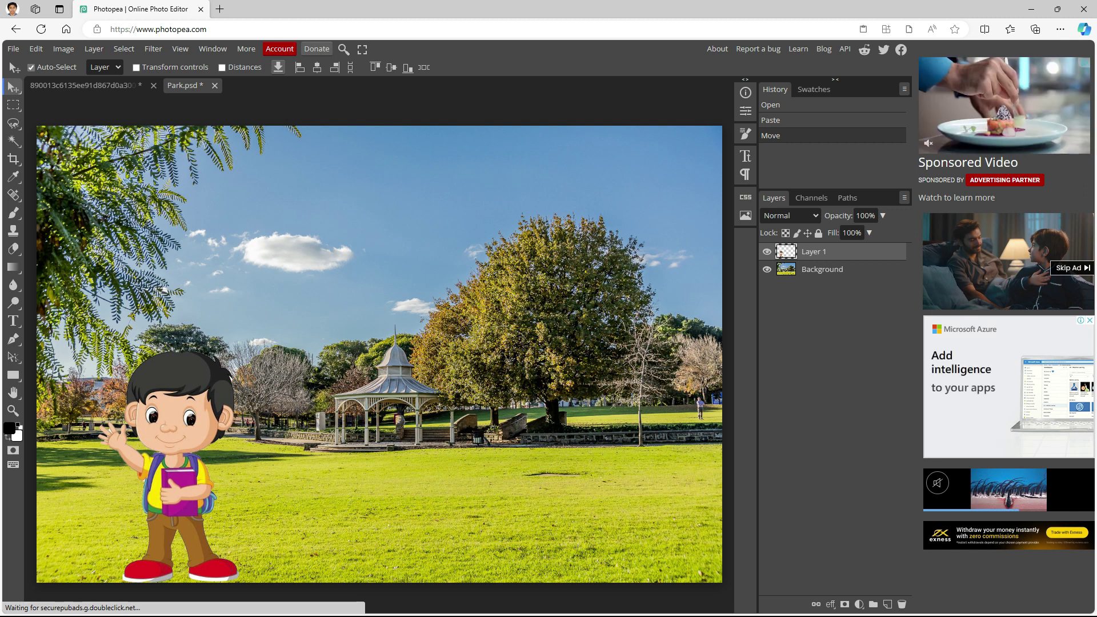
key("super")
Zoom in on the dark bare patch in the lawn right of the gazebo
left_click(939, 604)
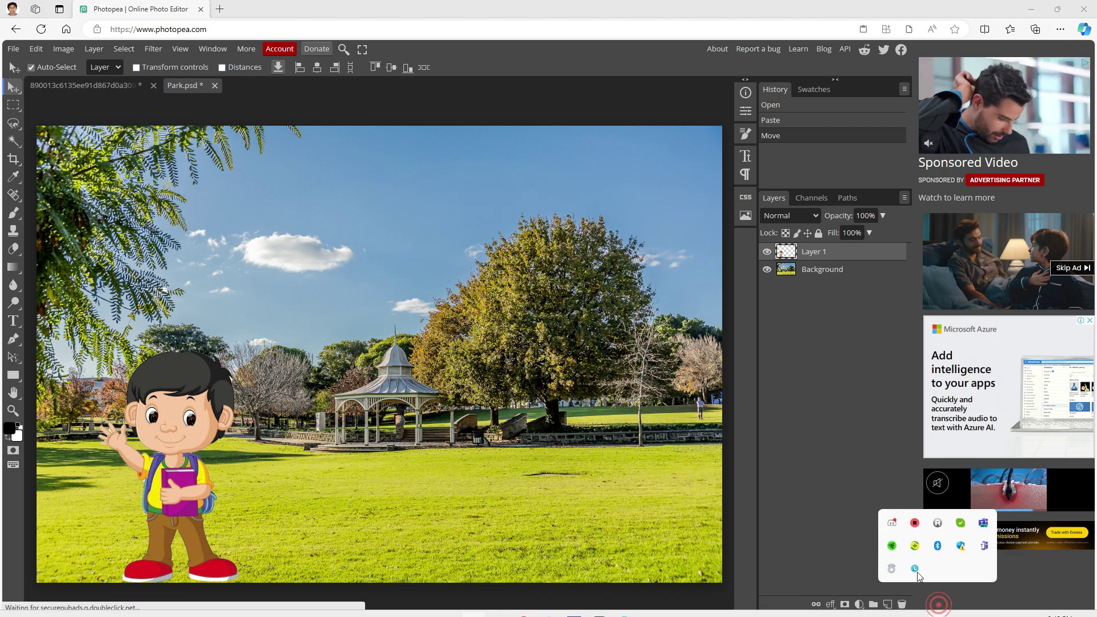
right_click(915, 523)
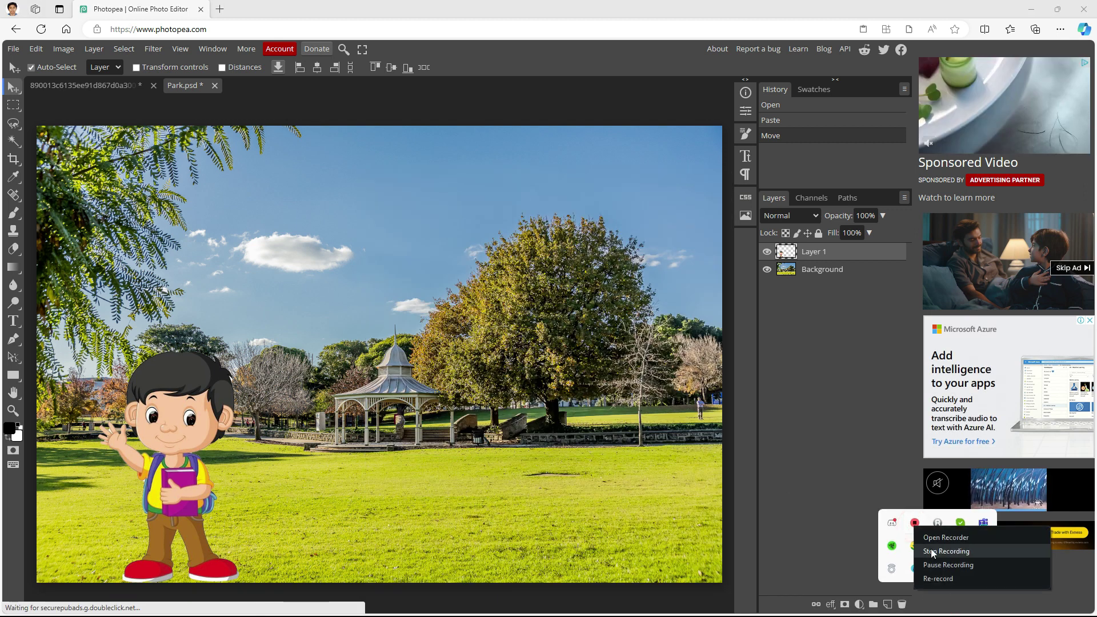
left_click(923, 551)
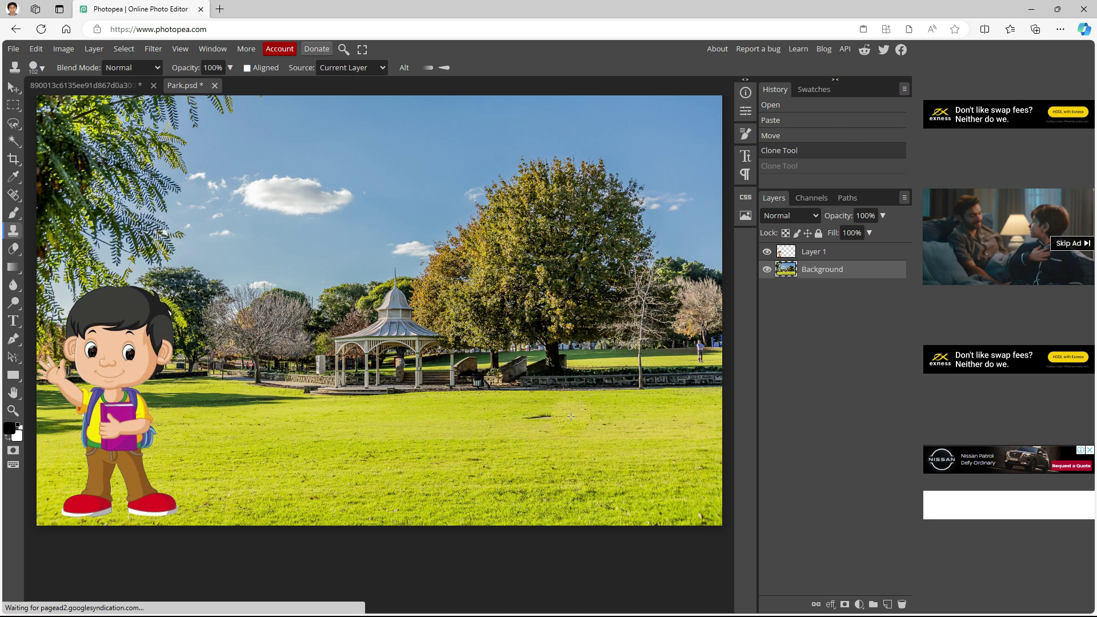
key("v")
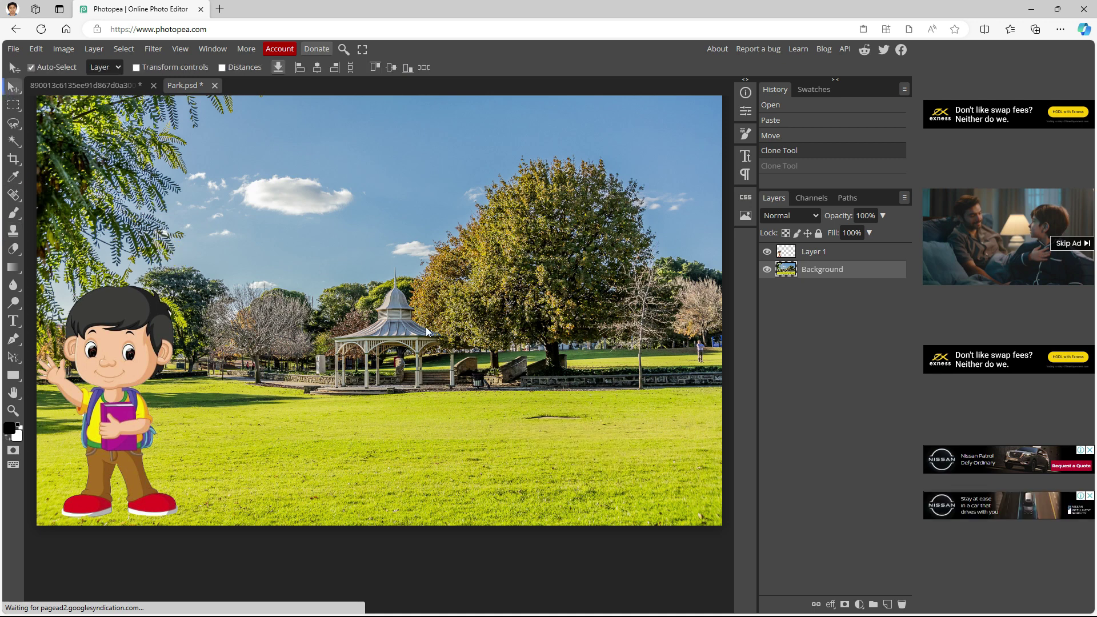
scroll(547, 416, "up", 2)
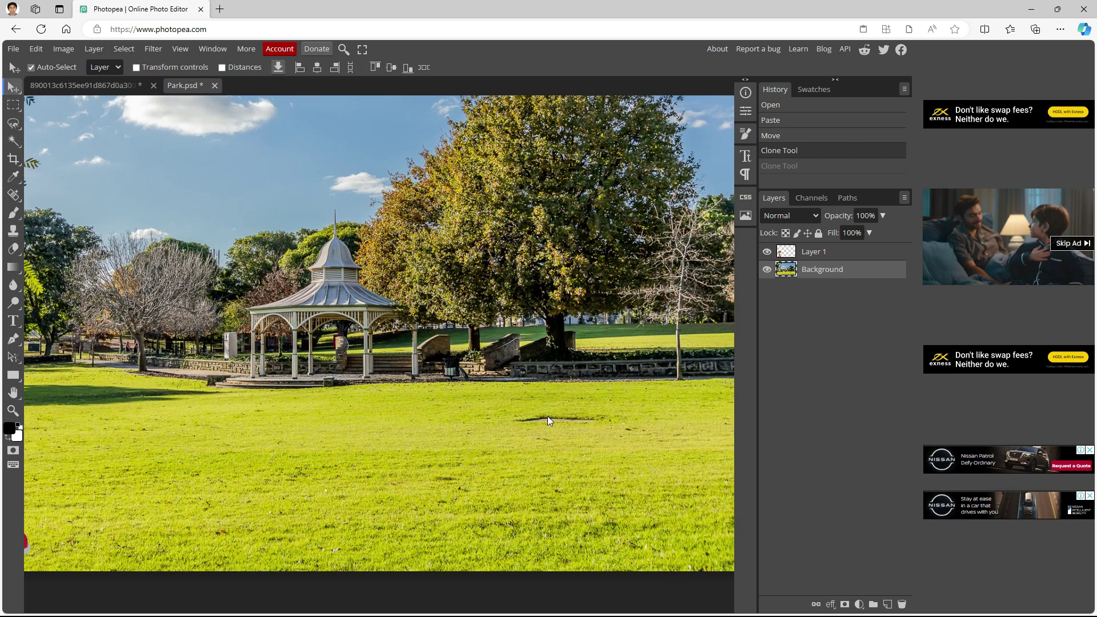
scroll(547, 420, "up", 2)
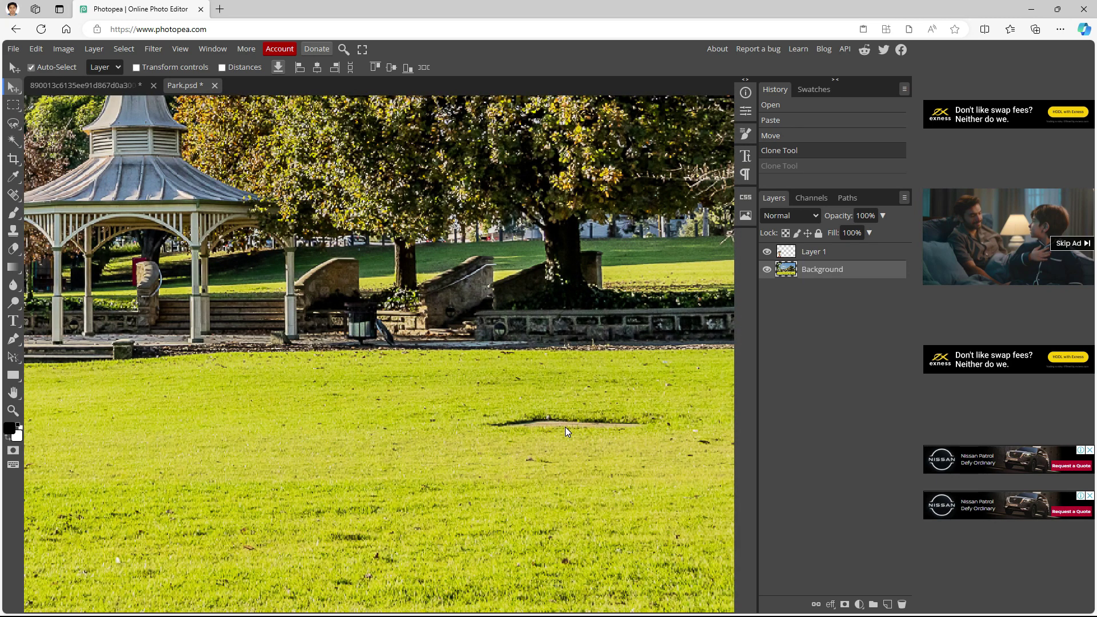
scroll(566, 431, "down", 3)
scroll(566, 432, "up", 1)
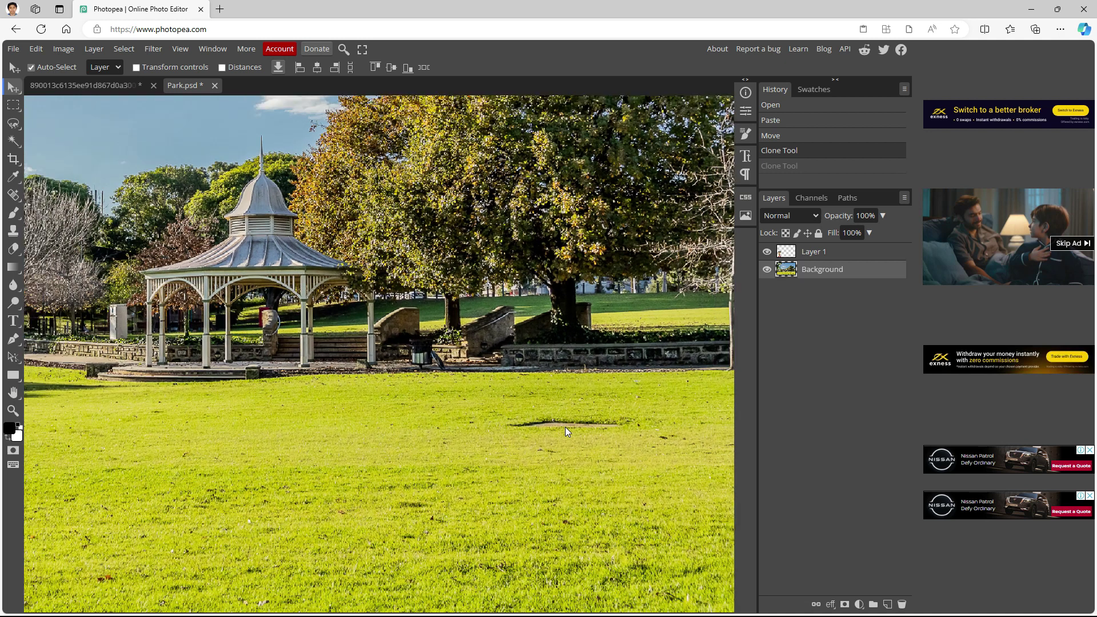
scroll(566, 432, "down", 1)
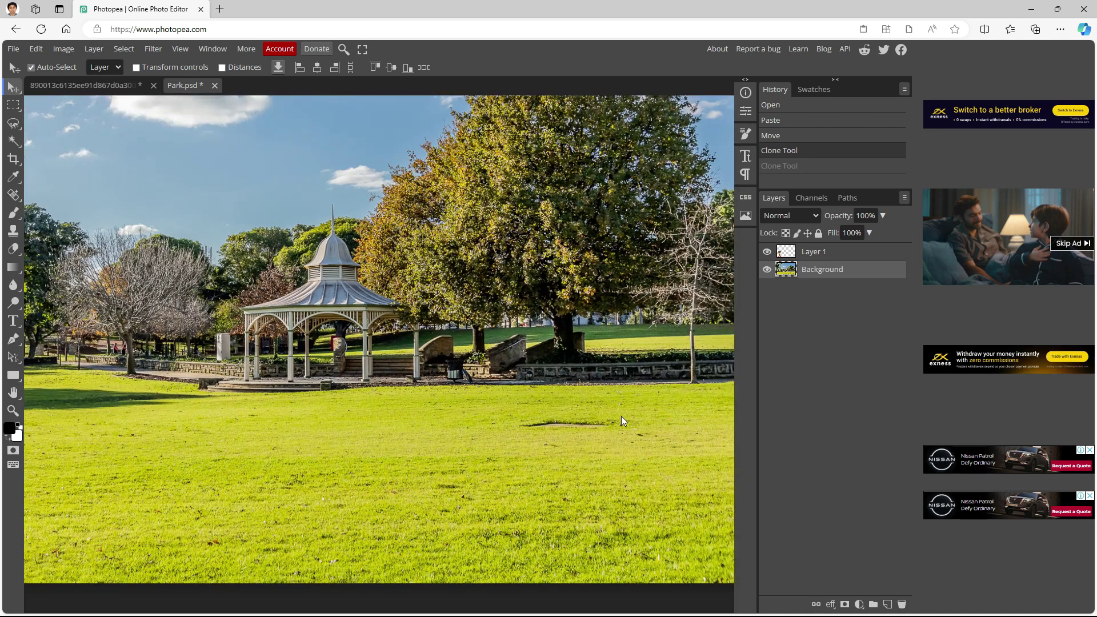
Clone nearby grass over the dark bare patch and streak in the lawn
left_click(14, 231)
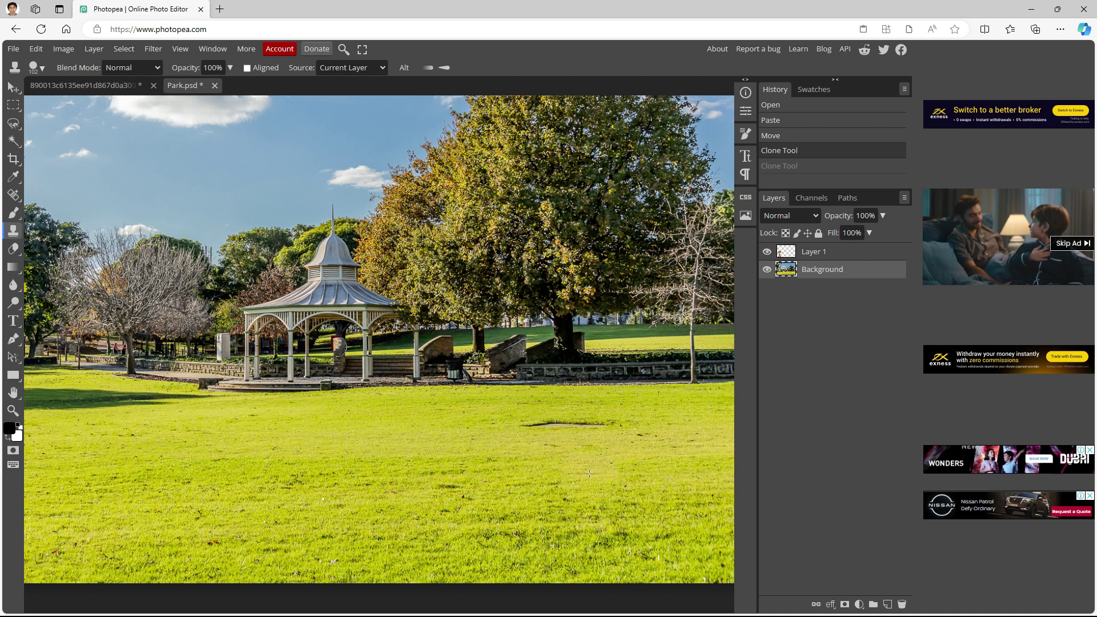
left_click(559, 438)
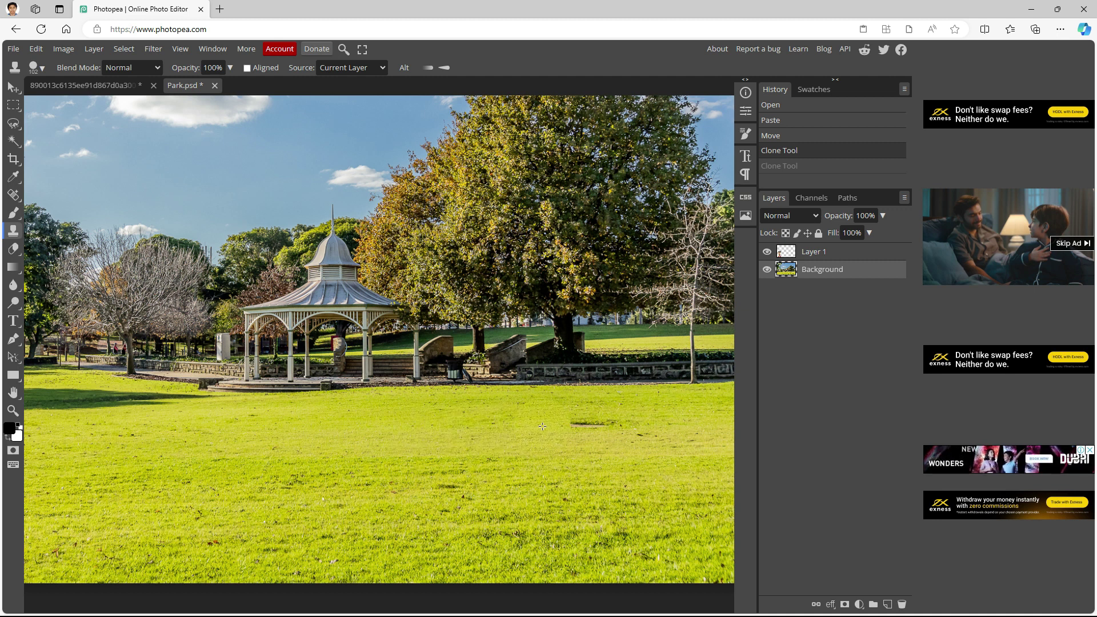
left_click_drag(597, 429, 541, 427)
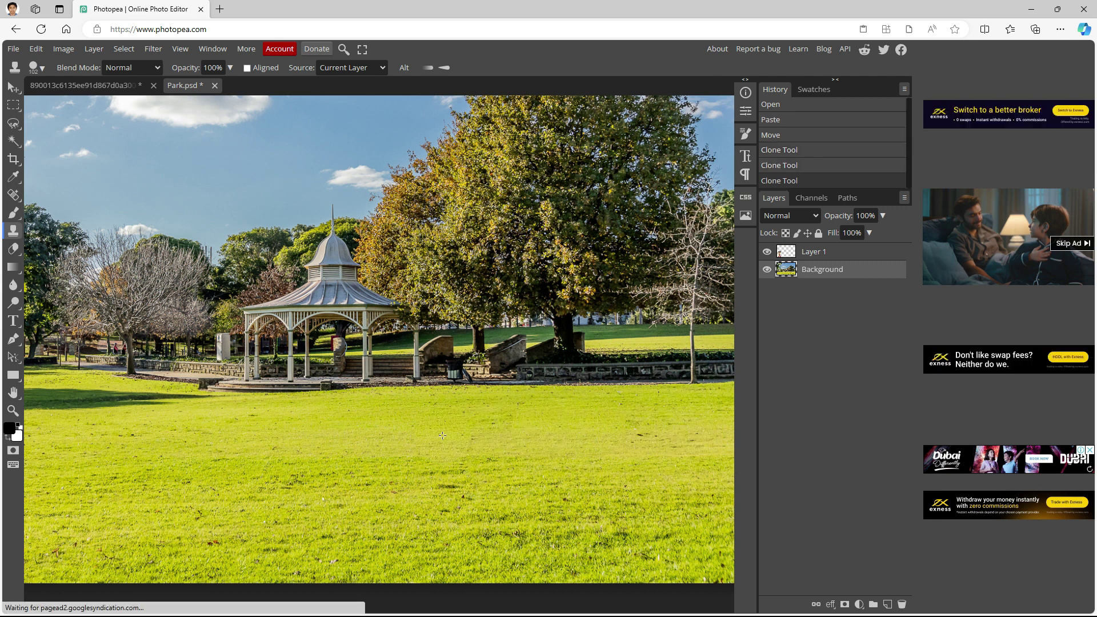
scroll(442, 435, "down", 2)
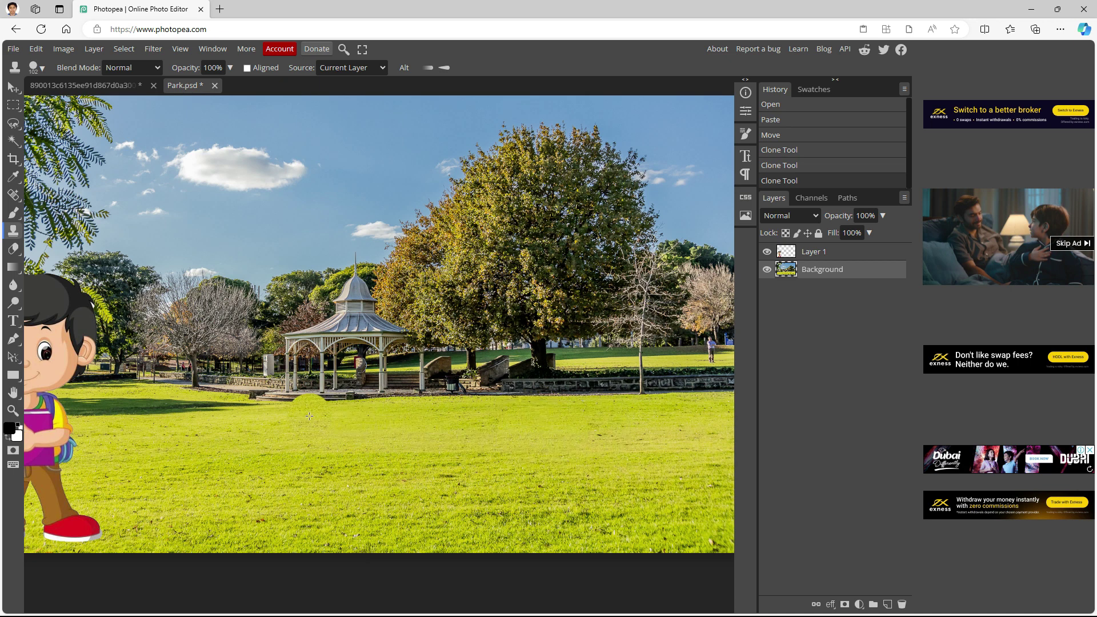
Try cloning grass over the lawn shadow, undoing both test strokes
scroll(149, 405, "up", 1)
scroll(149, 405, "up", 5)
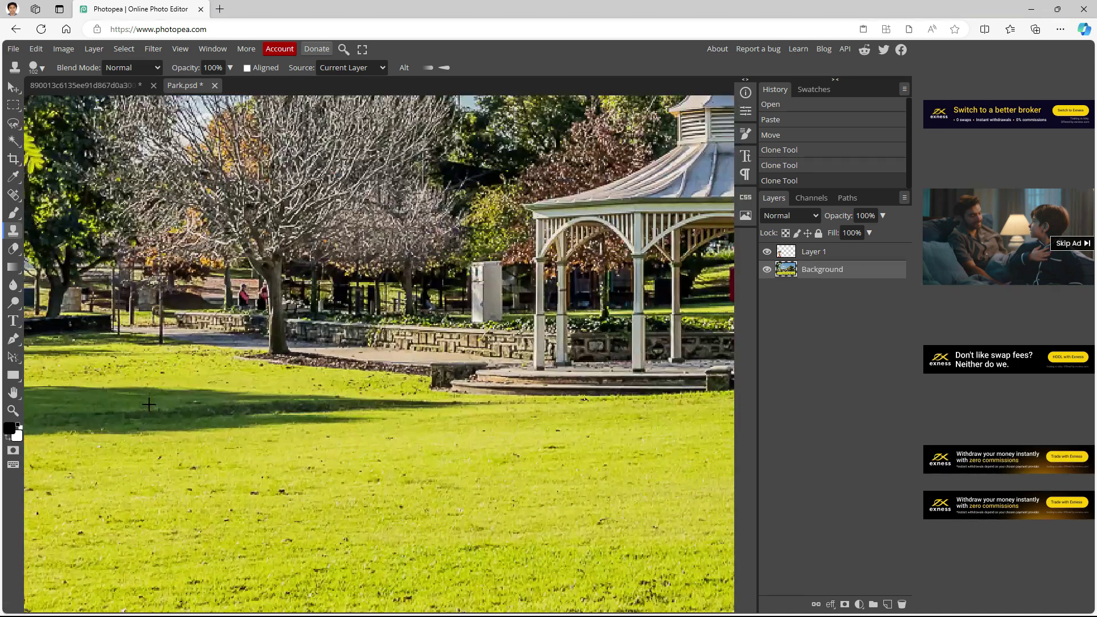
left_click(291, 416)
key("ctrl+z")
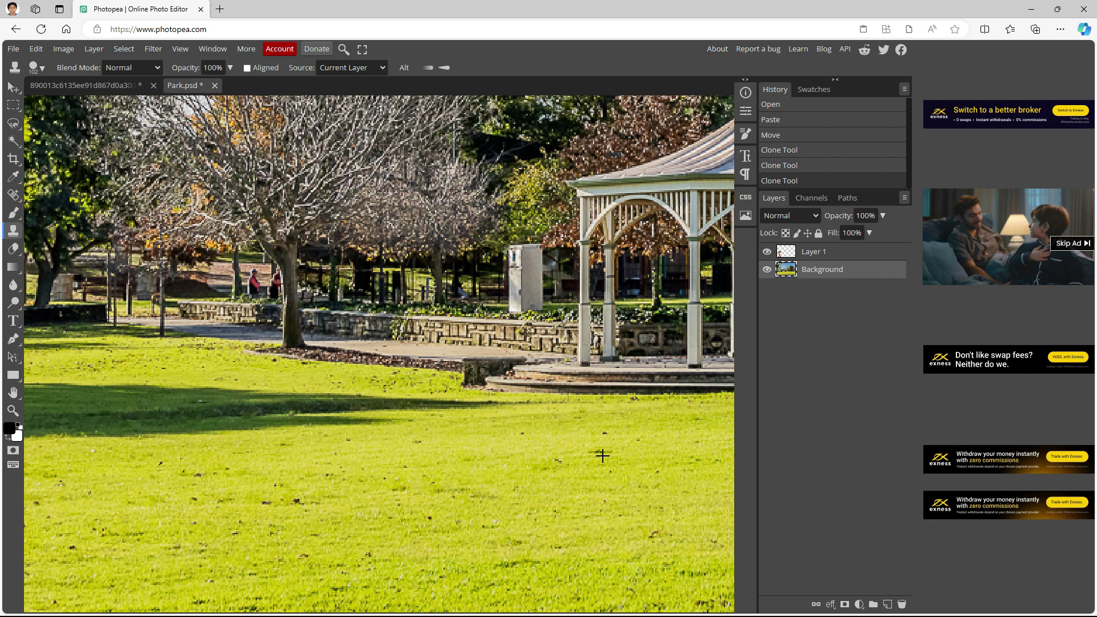
mouse_move(353, 444)
left_mouse_down()
mouse_move(267, 445)
mouse_move(306, 441)
left_mouse_up()
key("ctrl+z")
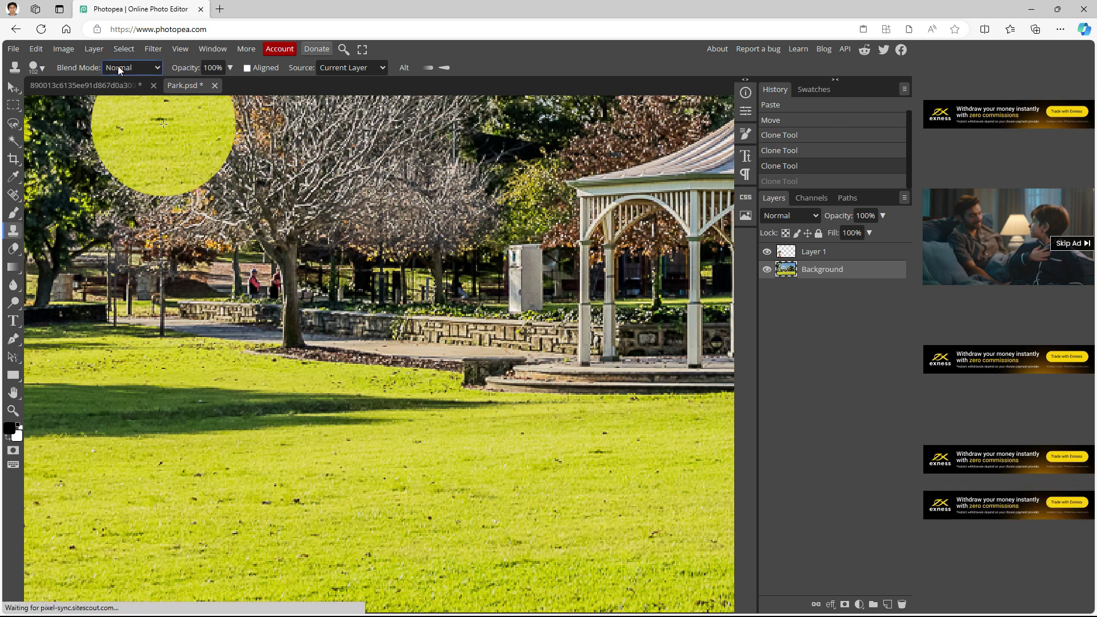
Enlarge the clone brush to 17 px and paint grass across the long dark shadow
left_click(37, 68)
left_click_drag(121, 98, 100, 97)
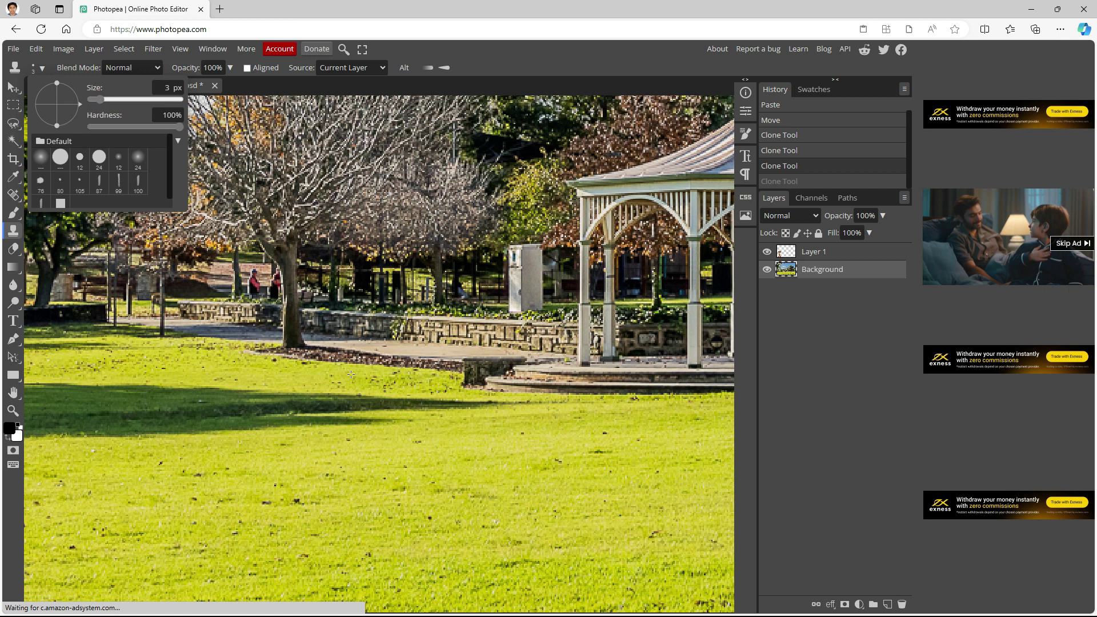
left_click_drag(101, 98, 110, 98)
left_click(427, 463)
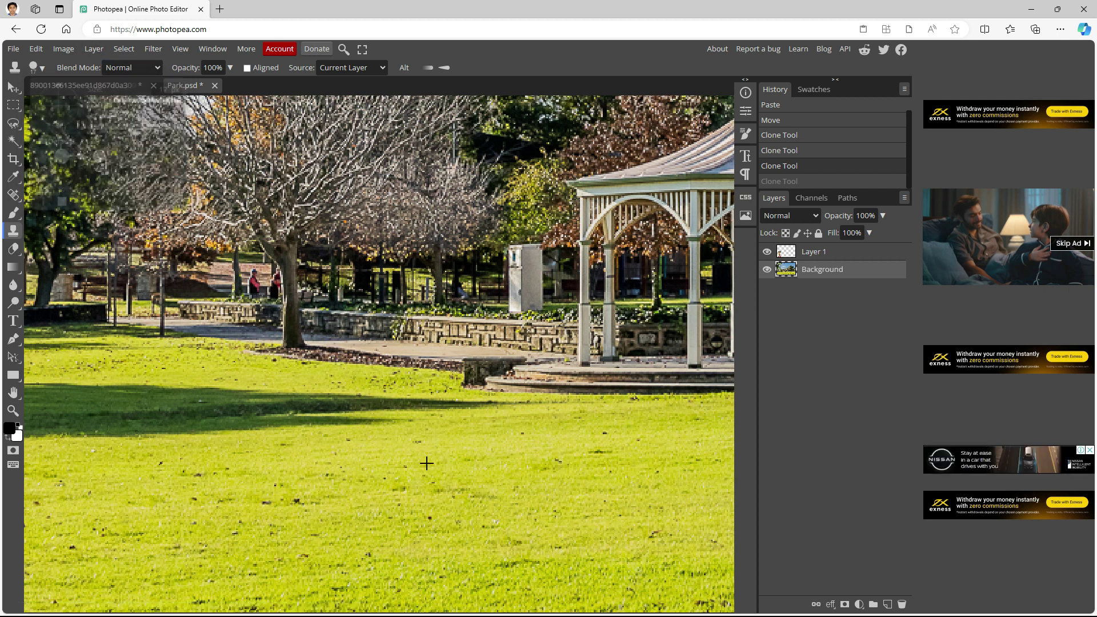
mouse_move(440, 406)
left_mouse_down()
mouse_move(292, 400)
mouse_move(400, 419)
mouse_move(278, 418)
mouse_move(252, 416)
mouse_move(278, 399)
mouse_move(241, 401)
mouse_move(261, 427)
mouse_move(302, 414)
mouse_move(327, 453)
mouse_move(245, 398)
mouse_move(168, 392)
mouse_move(235, 419)
mouse_move(160, 419)
mouse_move(229, 431)
mouse_move(113, 437)
mouse_move(115, 401)
mouse_move(151, 391)
mouse_move(132, 409)
mouse_move(96, 403)
mouse_move(95, 392)
mouse_move(124, 392)
mouse_move(86, 397)
mouse_move(88, 424)
mouse_move(109, 431)
mouse_move(83, 434)
mouse_move(86, 389)
left_mouse_up()
Zoom out until the whole park photo, schoolboy and sky fit in the window
scroll(211, 390, "down", 6)
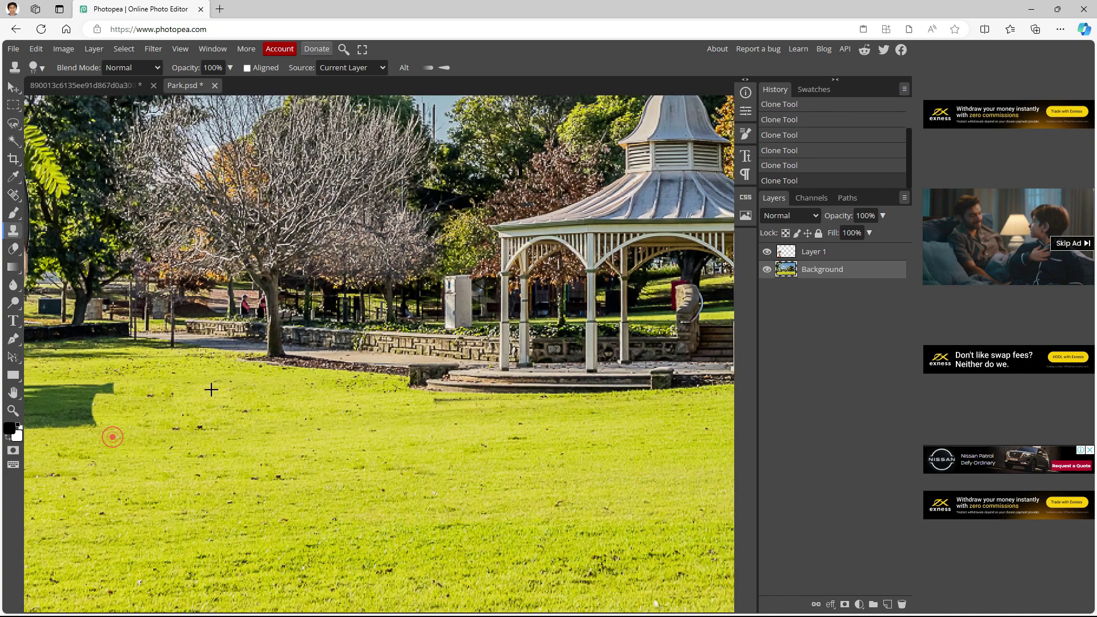
scroll(211, 389, "down", 1)
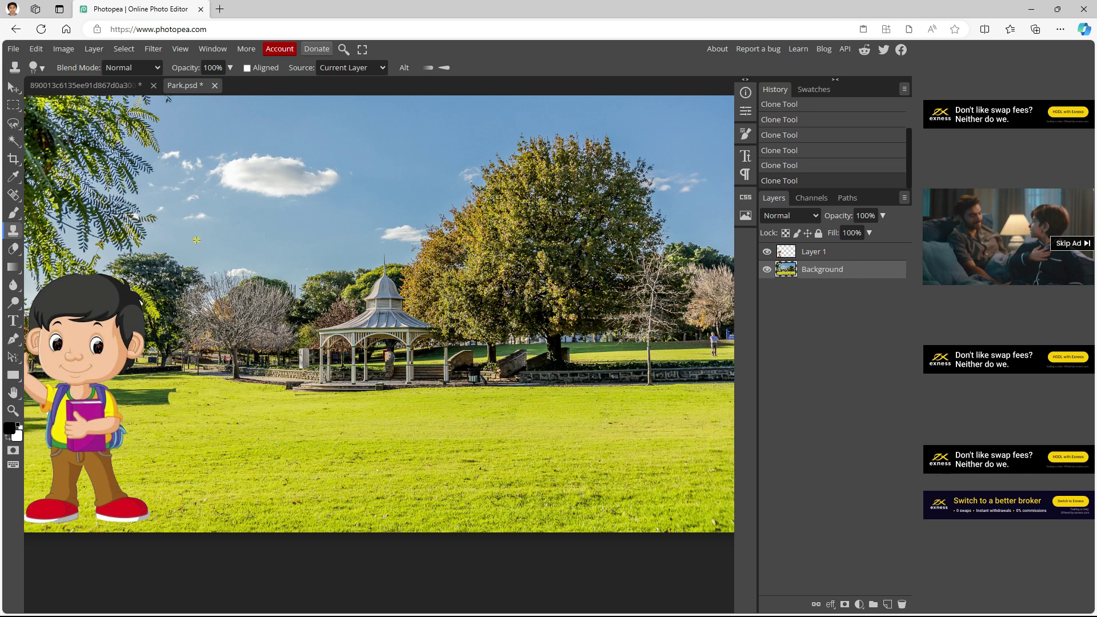
scroll(236, 337, "down", 2)
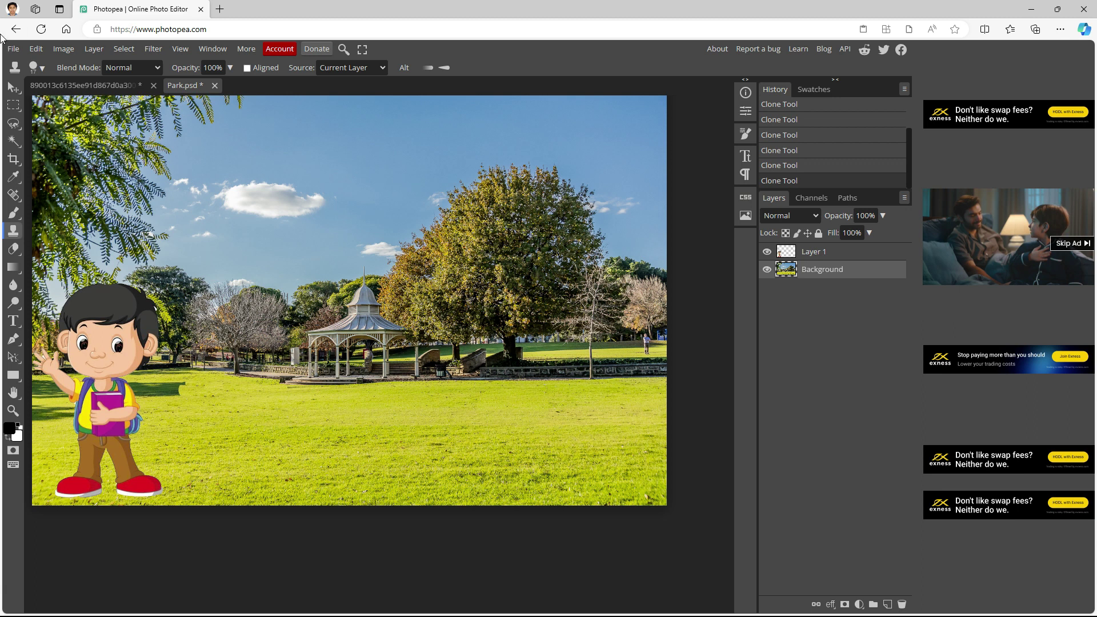
Apply a Curves adjustment that pulls the curve down with a second lower point, deepening sky and shadows
left_click(63, 50)
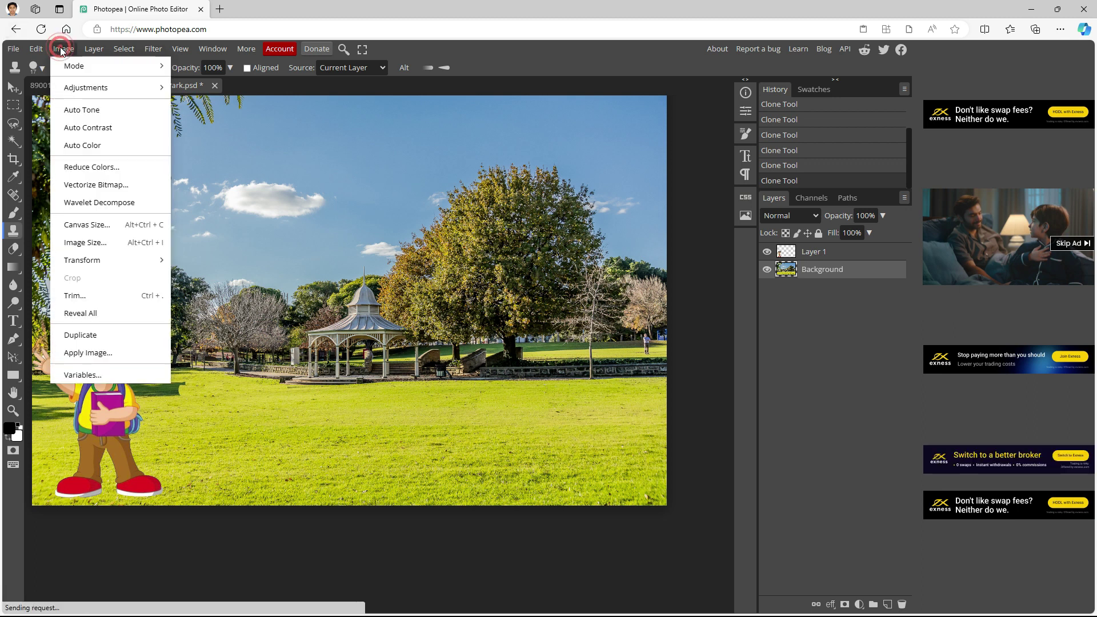
left_click(111, 88)
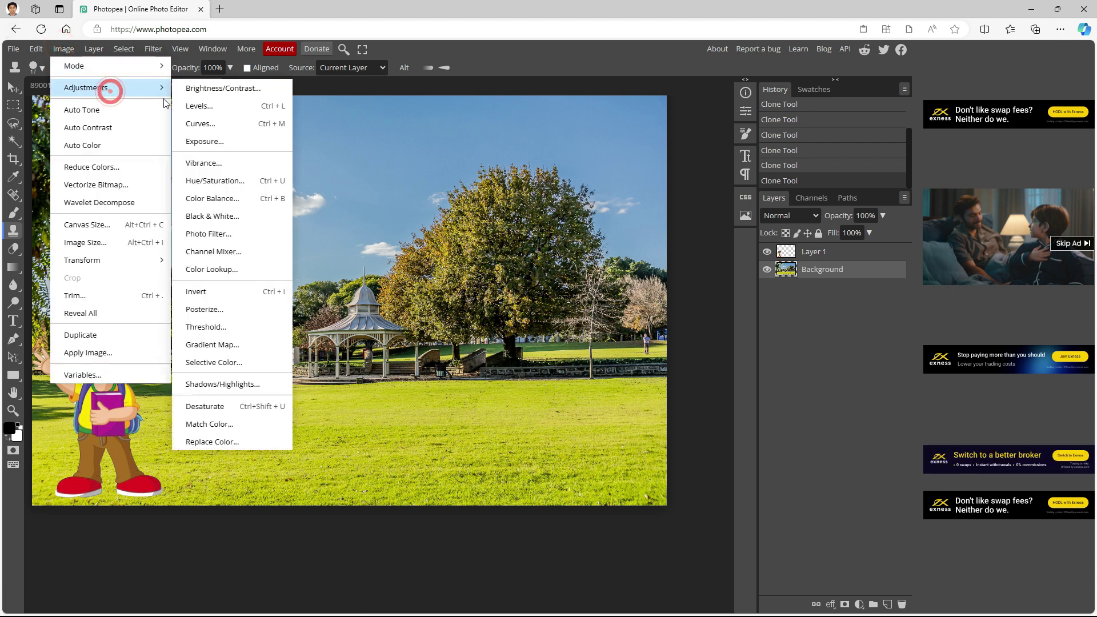
left_click(248, 123)
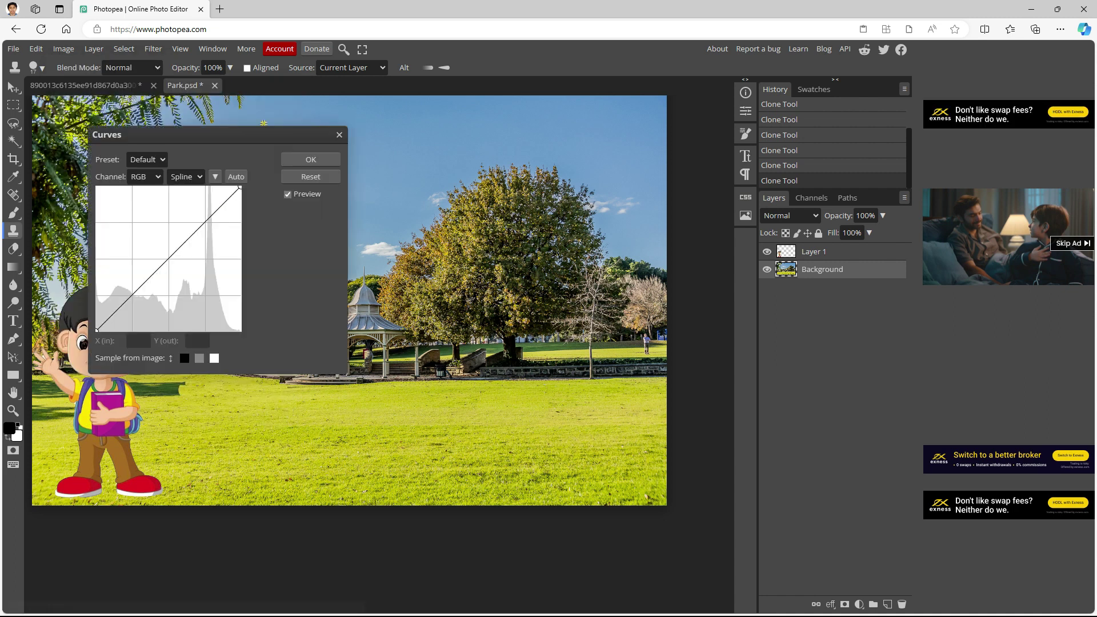
left_click_drag(223, 140, 770, 184)
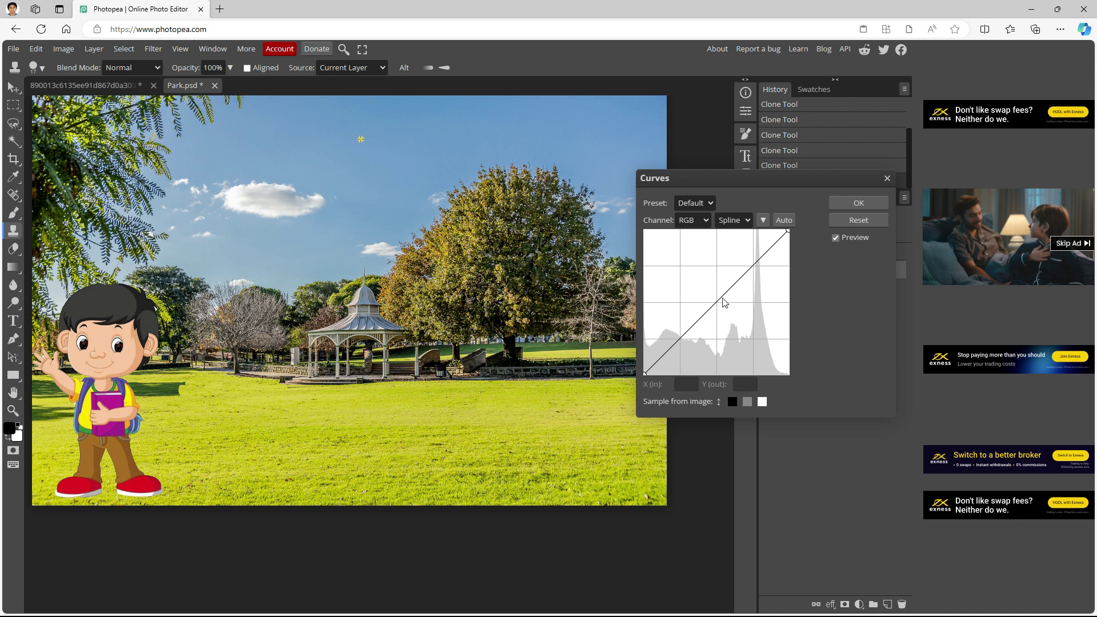
left_click_drag(718, 303, 749, 309)
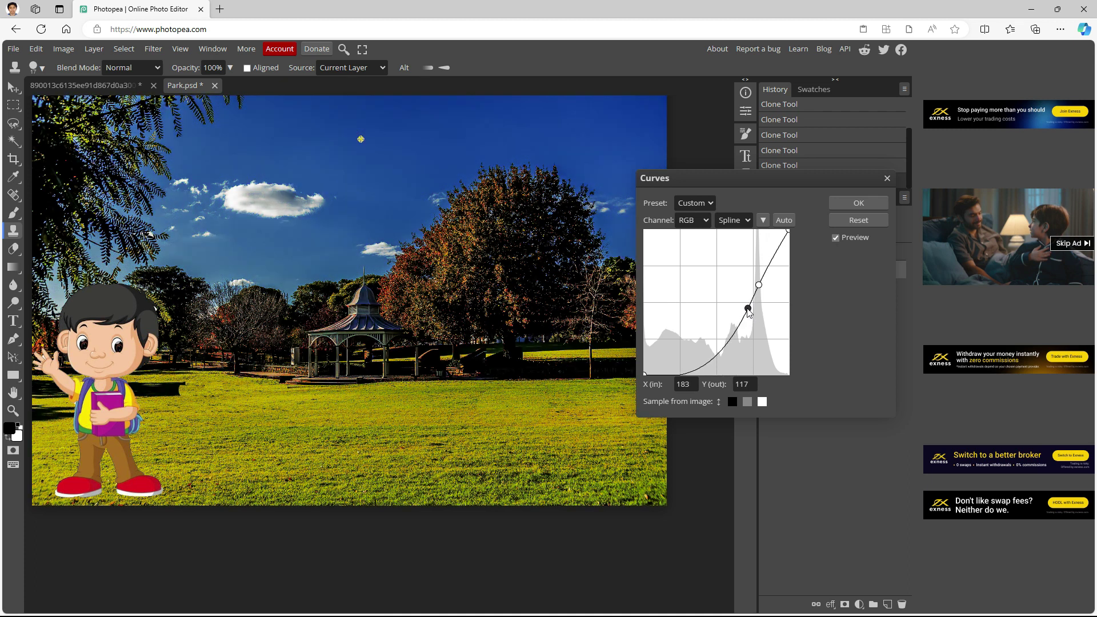
left_click(739, 330)
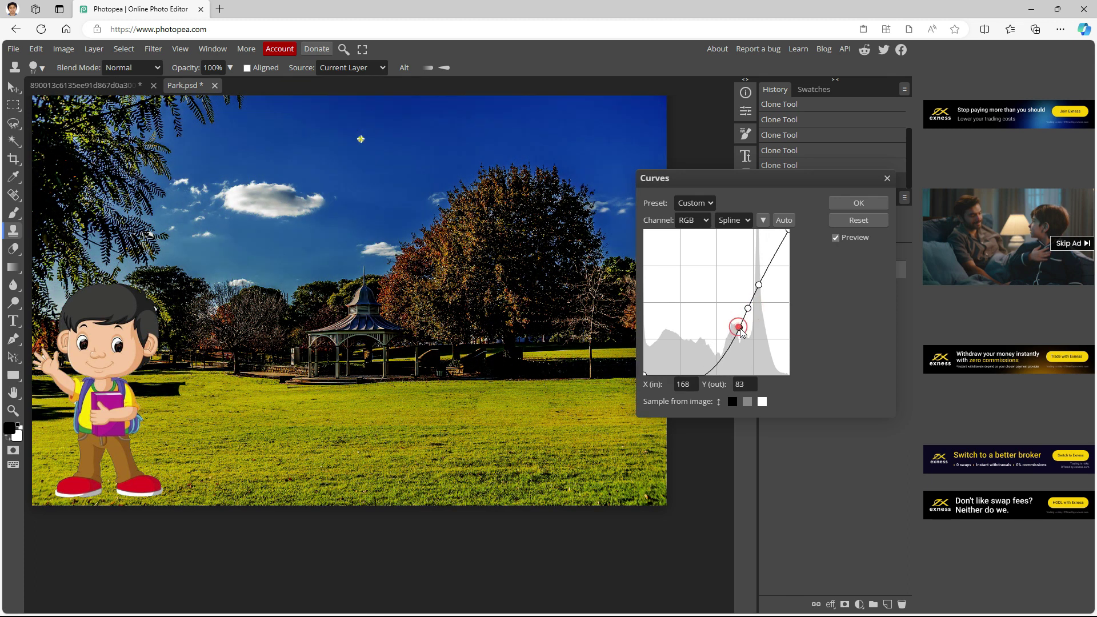
left_click(850, 201)
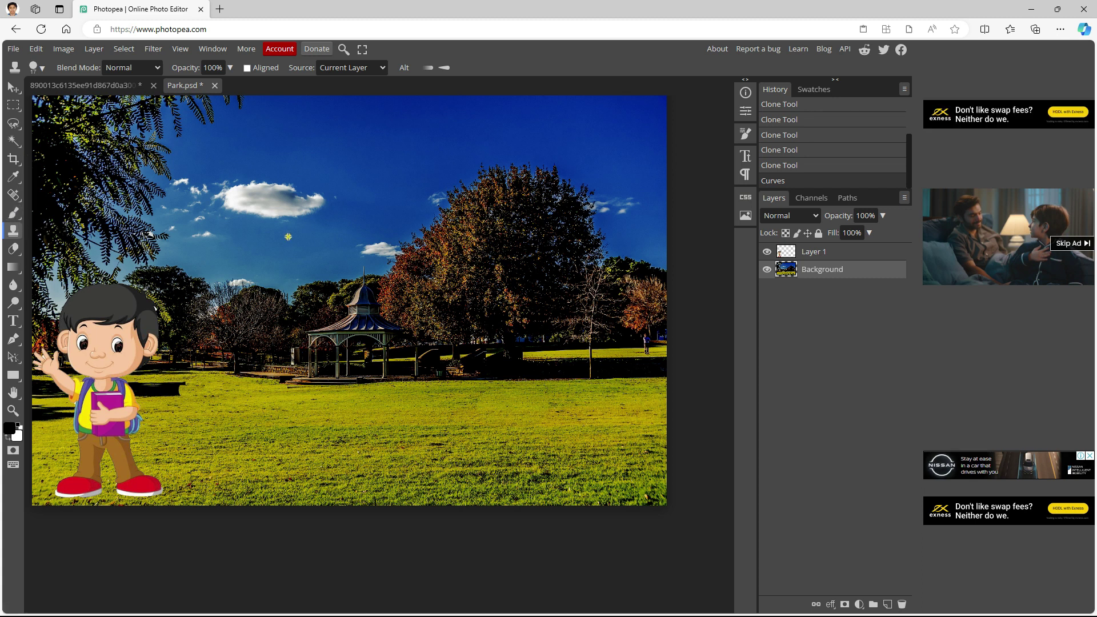
Add a horizontal text line near the top of the photo with the student's name and 'Grade 8'
left_click(13, 322)
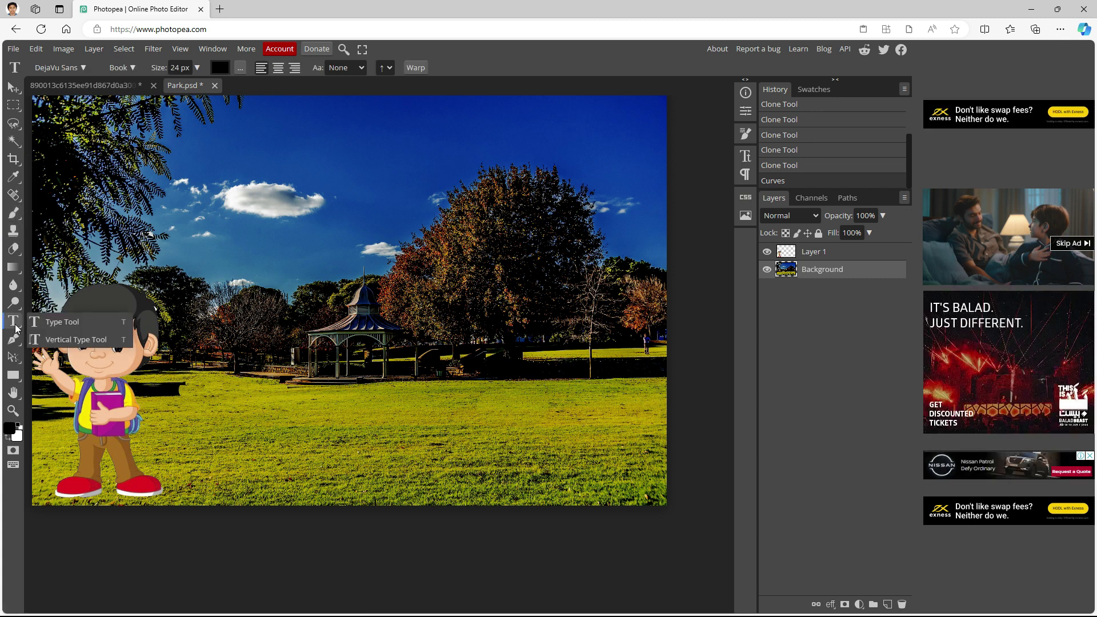
left_click(62, 324)
left_click(229, 153)
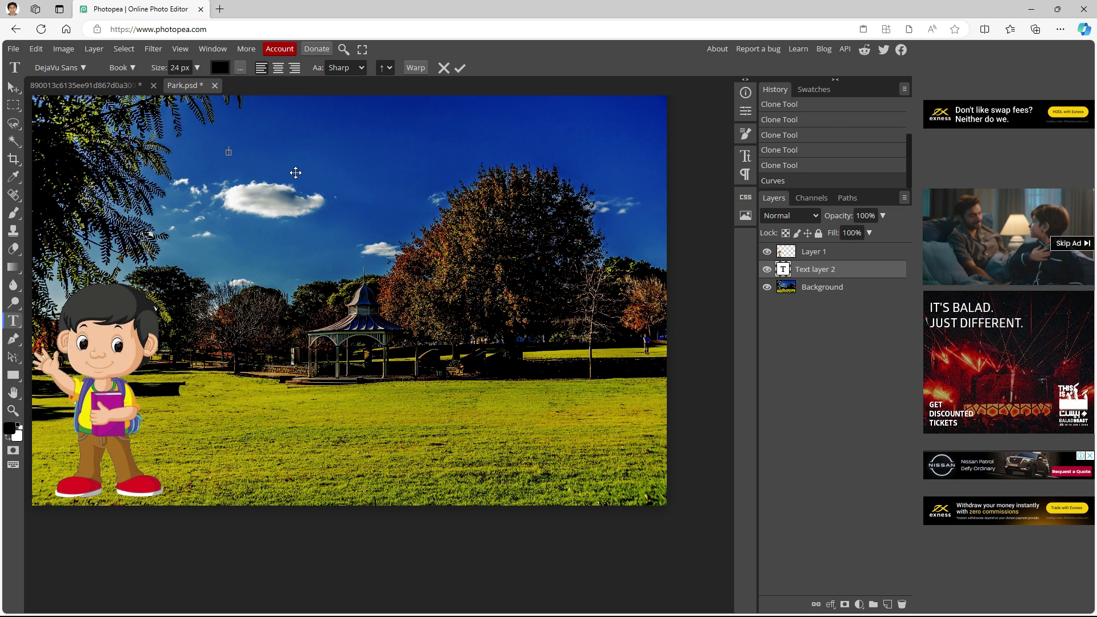
type("ed")
key("BackSpace")
key("BackSpace")
key("BackSpace")
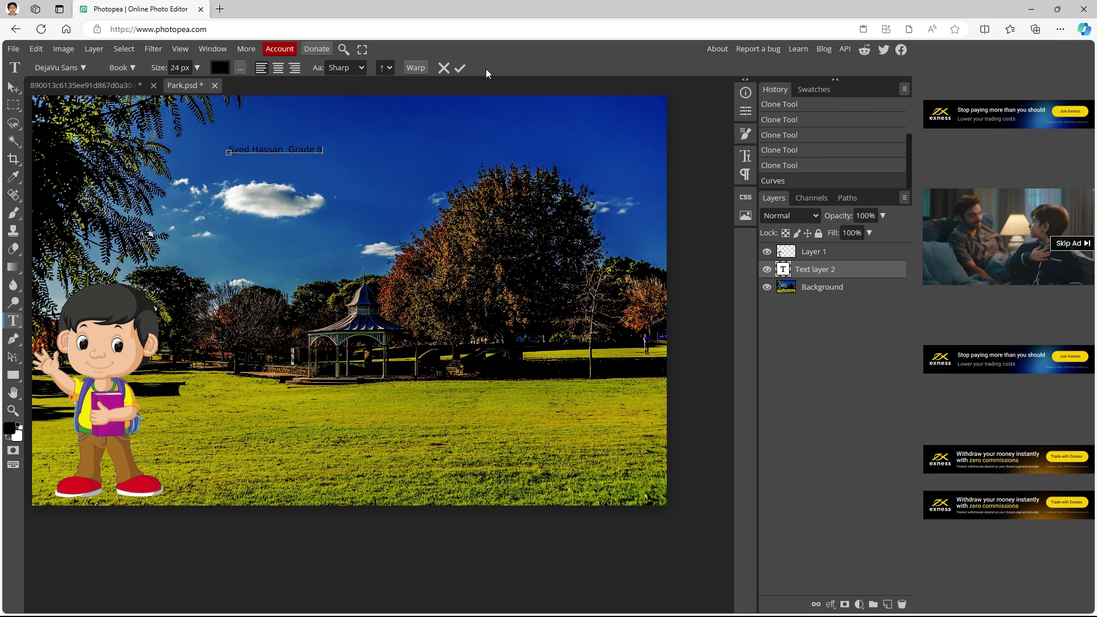
left_click(460, 69)
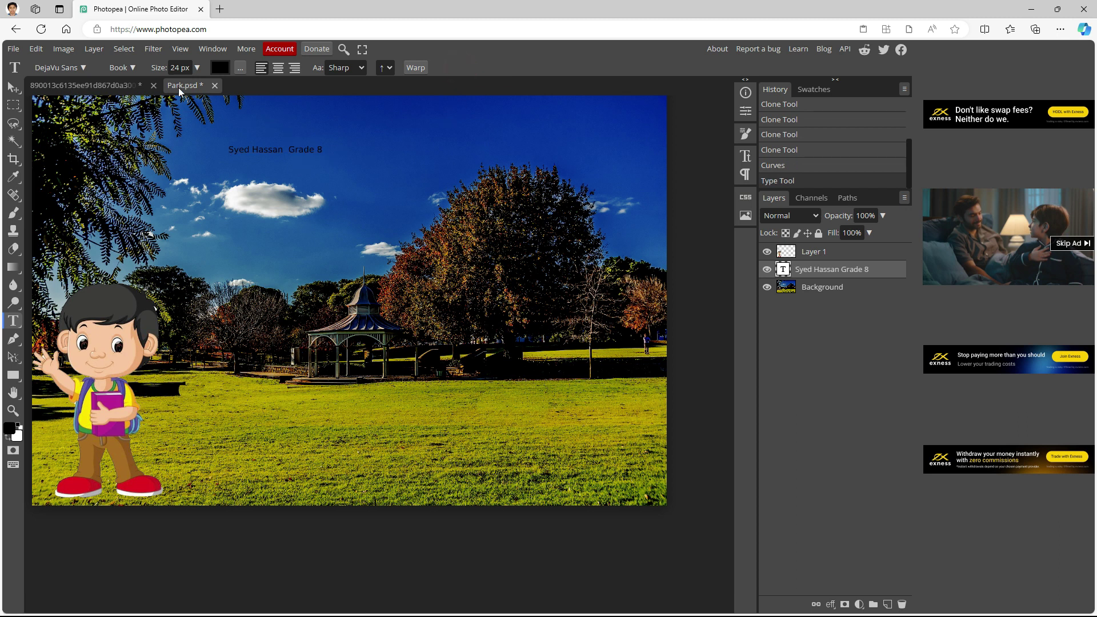
Set the title text to 90 px and colour it red (#e72222)
left_click(198, 68)
left_click(190, 84)
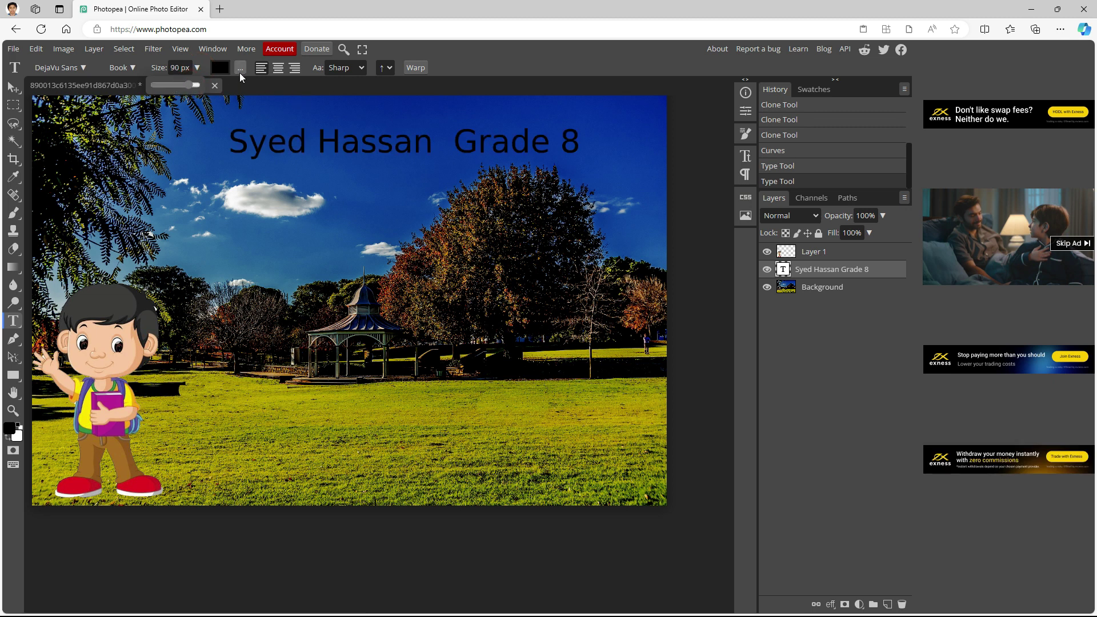
left_click(219, 70)
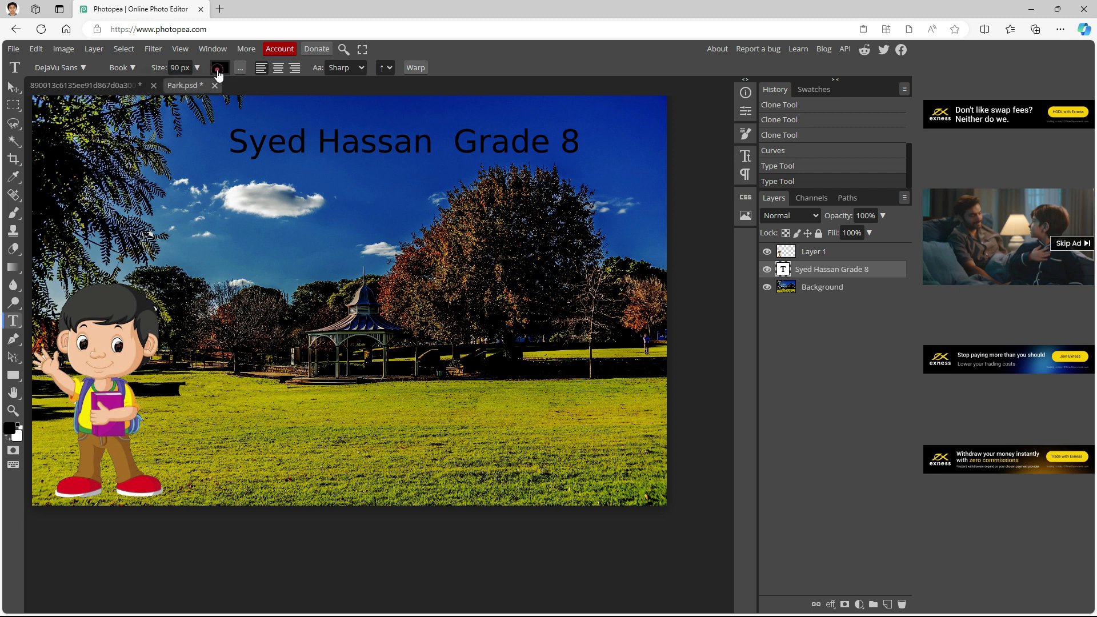
left_click_drag(238, 140, 280, 235)
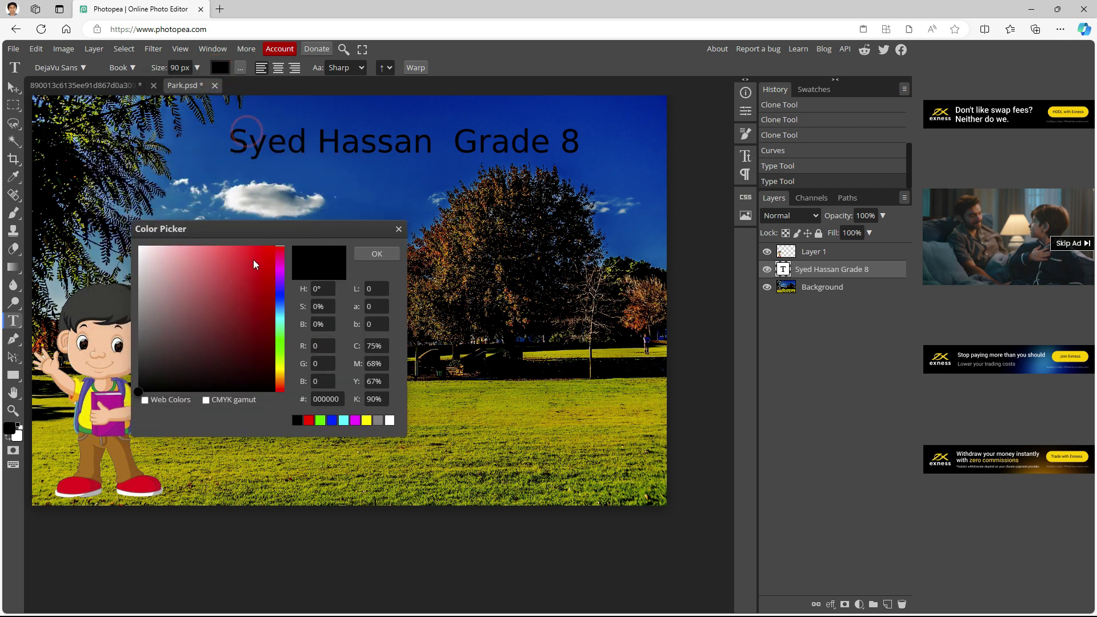
left_click(255, 260)
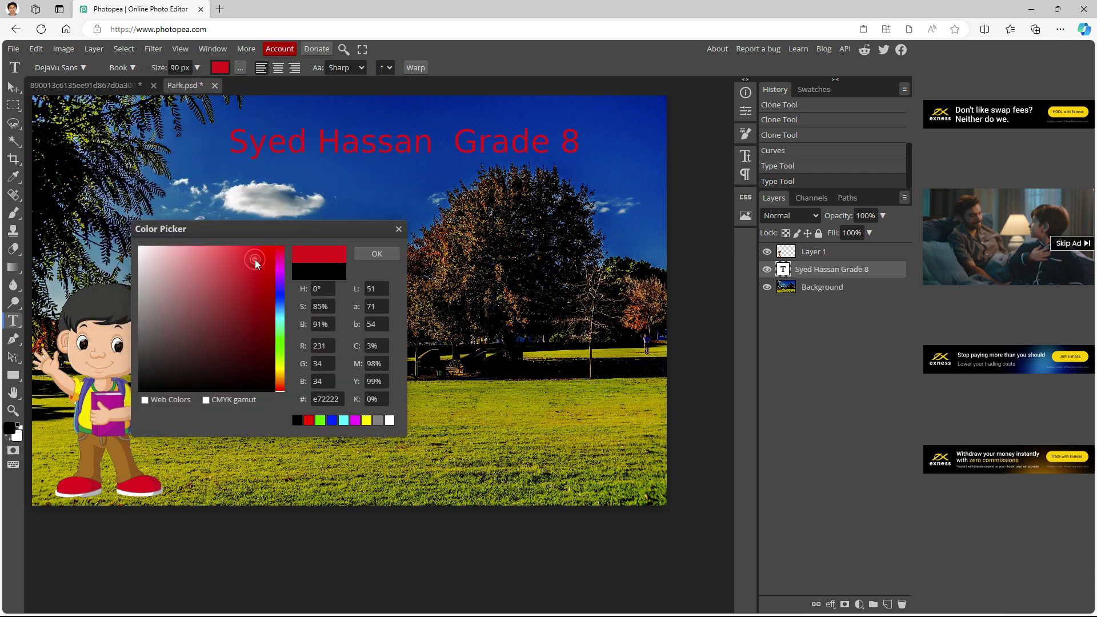
left_click(385, 255)
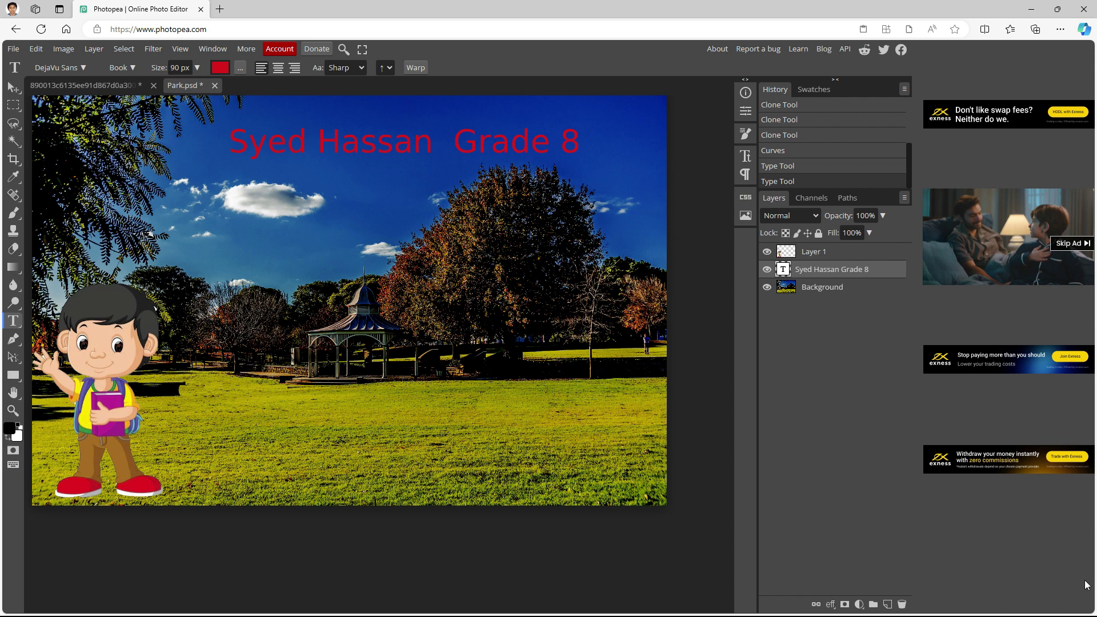
Open the screen recorder's options from the hidden system tray icons
key("super")
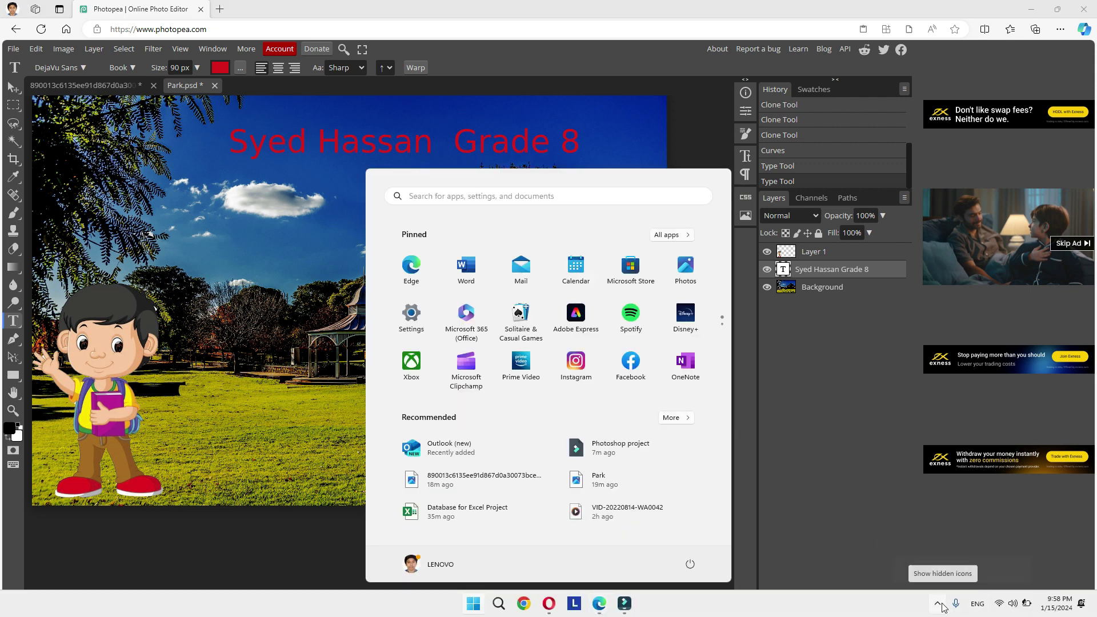
left_click(941, 603)
right_click(918, 529)
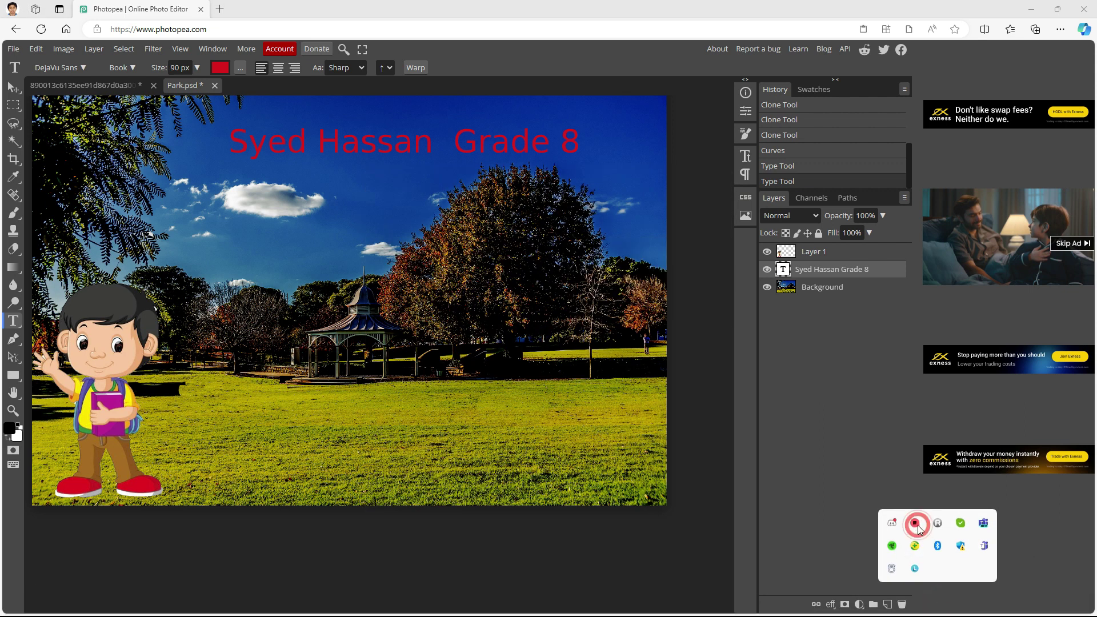